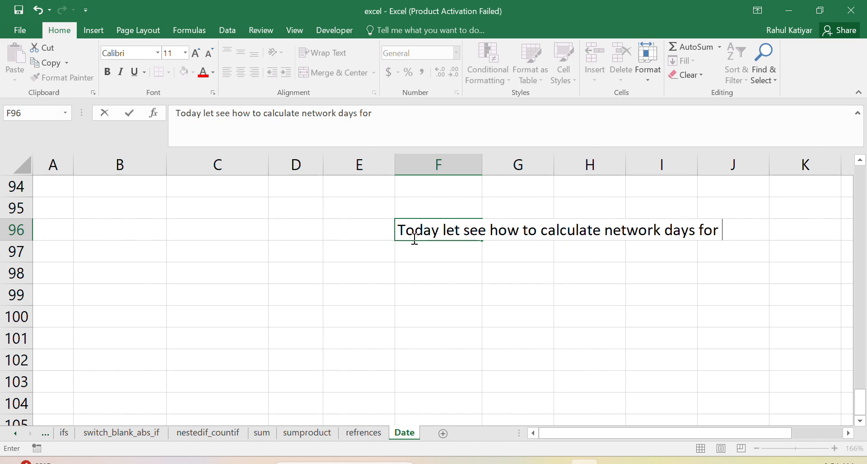
Finish the note in F96 with the word "project" and clear the cell's contents.
type("project")
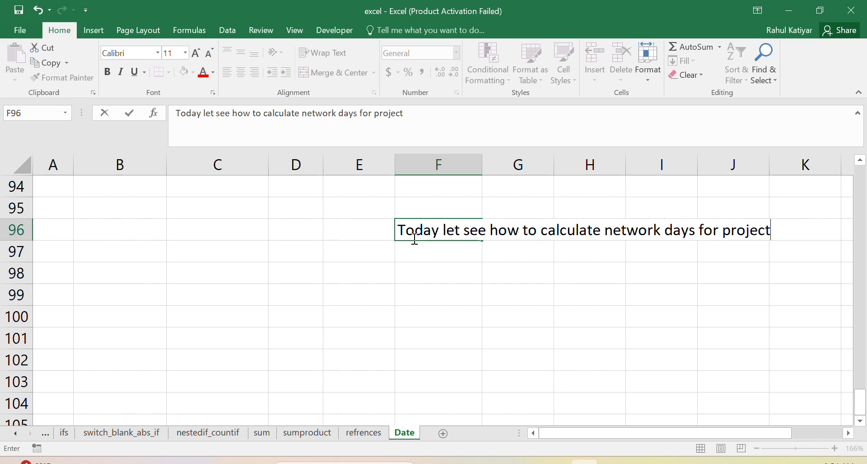
left_click(466, 342)
left_click(449, 229)
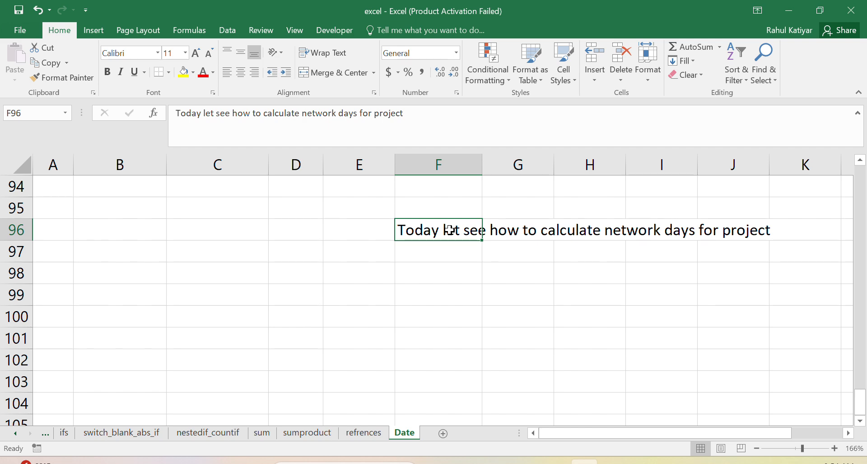
key("Delete")
Enter the start date 3/1/2025 in B95 and the end date 3/31/2025 in C95.
left_click(110, 206)
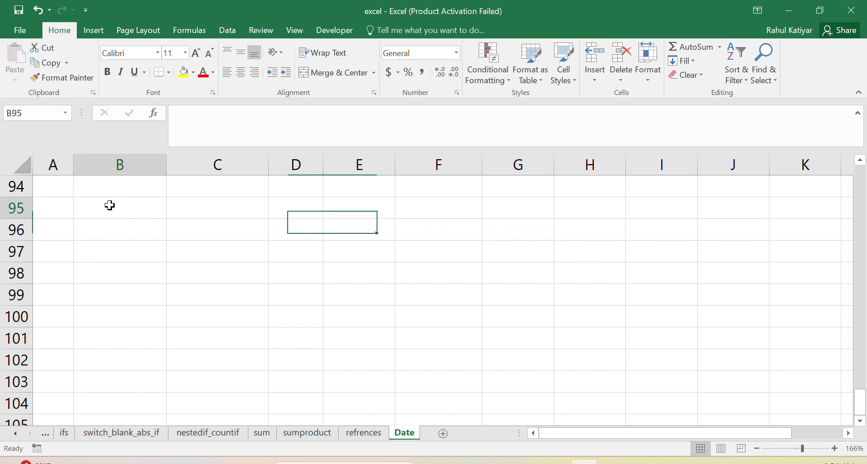
type("3/")
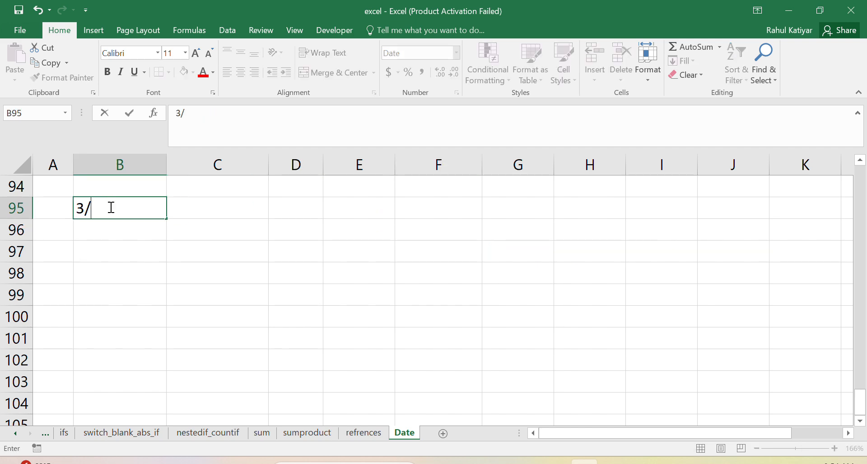
type("1/2025")
left_click(242, 206)
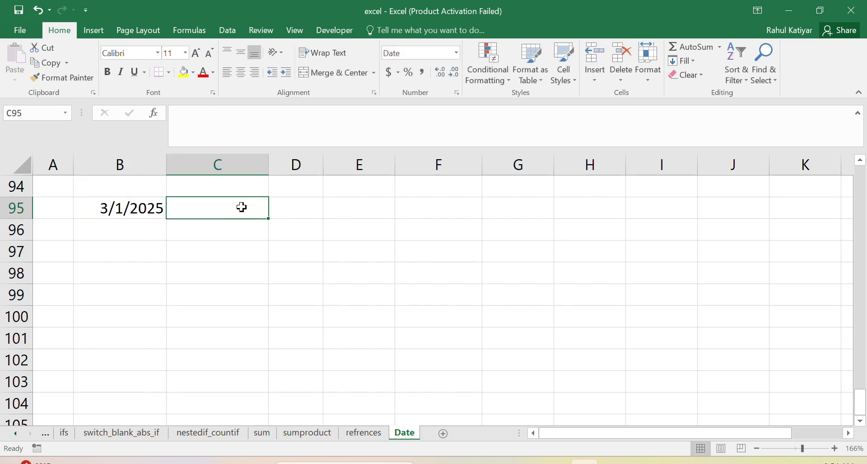
type("31")
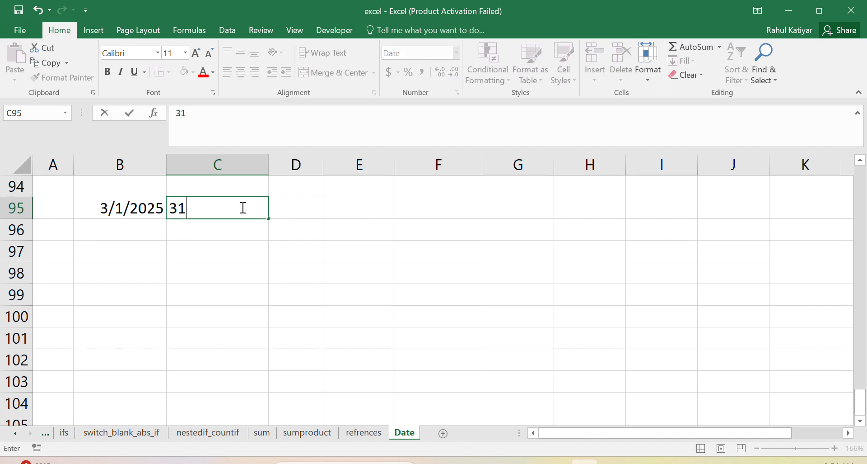
key("BackSpace")
key("BackSpace")
type("3/31/2025")
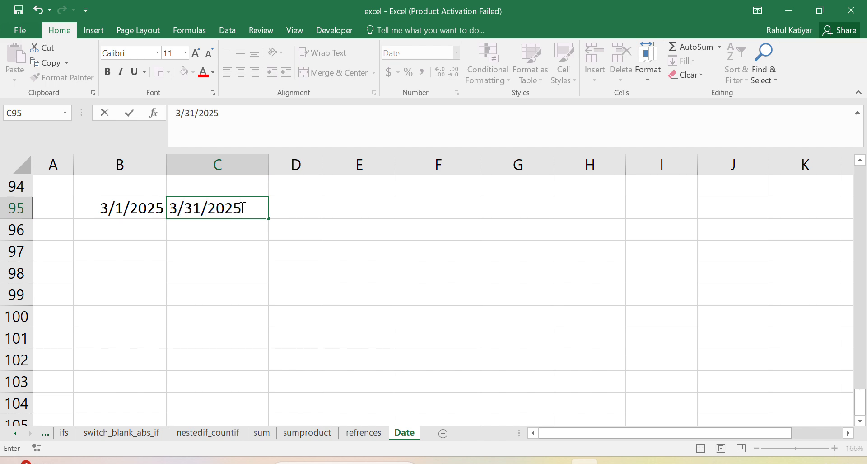
key("Return")
Calculate the working days in D95 with the formula =NETWORKDAYS(B95,C95).
left_click(310, 206)
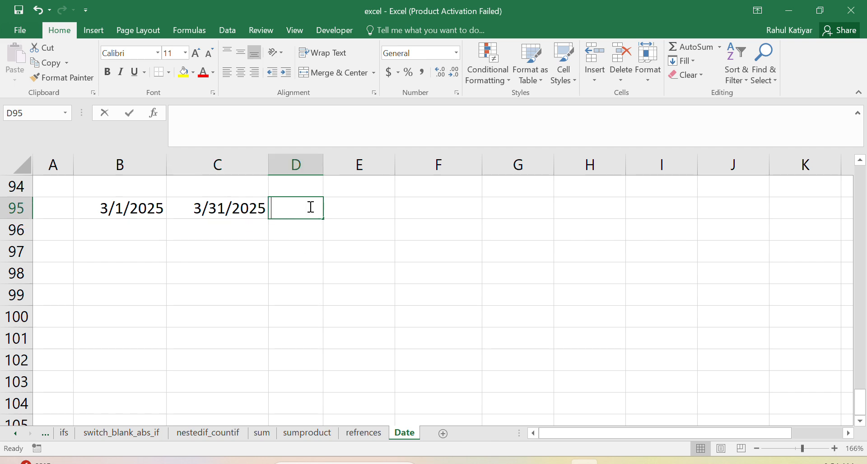
type("=n3")
key("BackSpace")
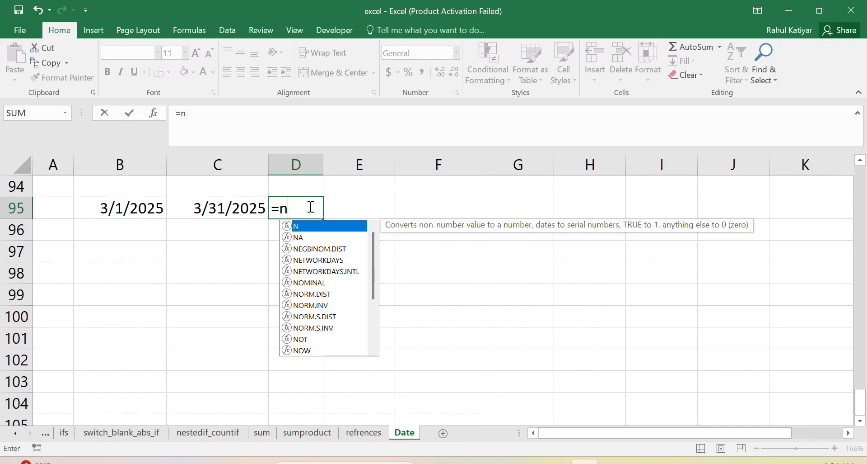
type("et")
double_click(324, 226)
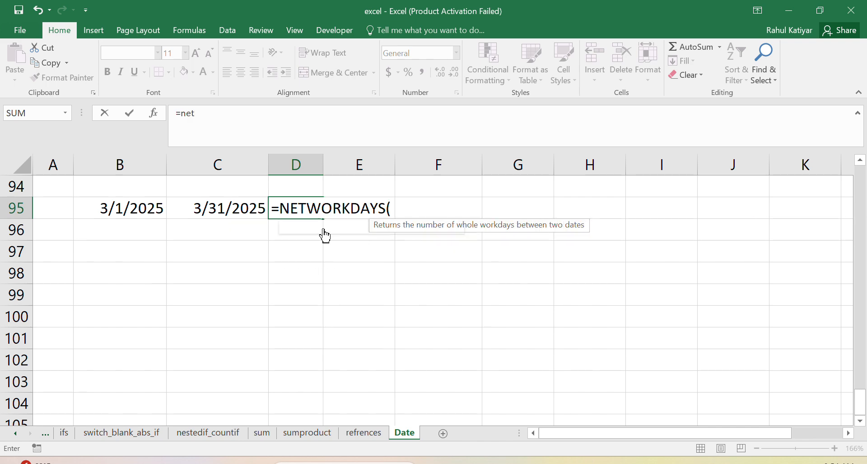
left_click(119, 208)
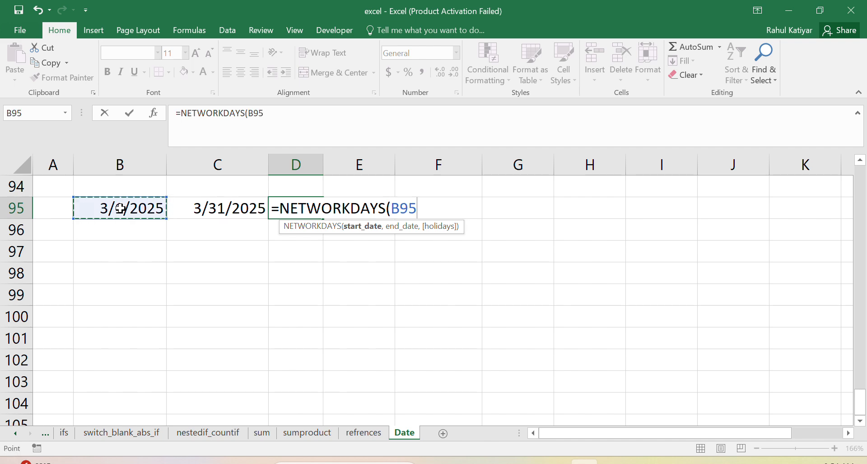
type(",")
left_click(193, 202)
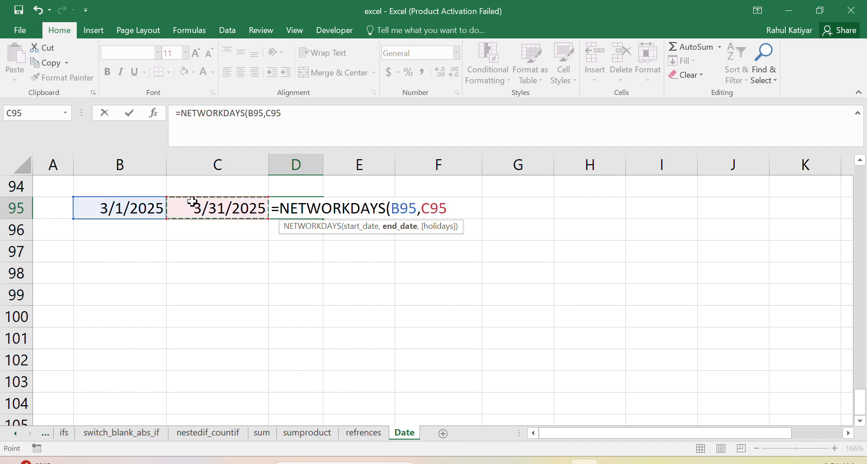
key("Return")
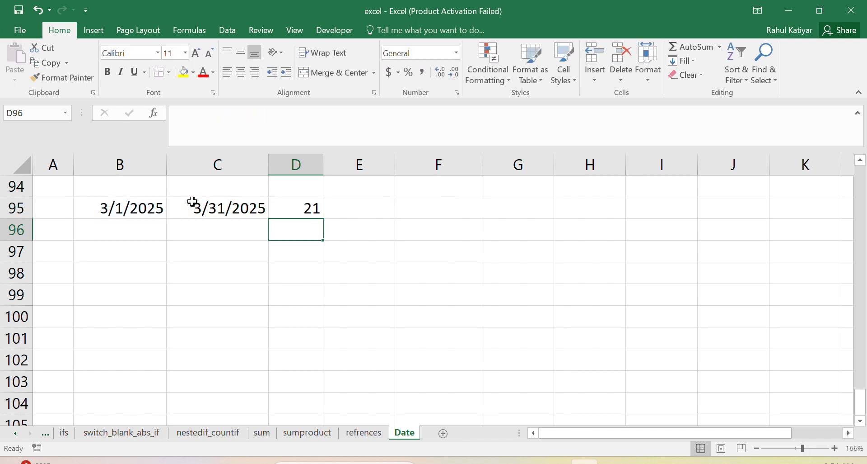
Check the formula result in D95 against the March 2025 system calendar.
left_click(302, 212)
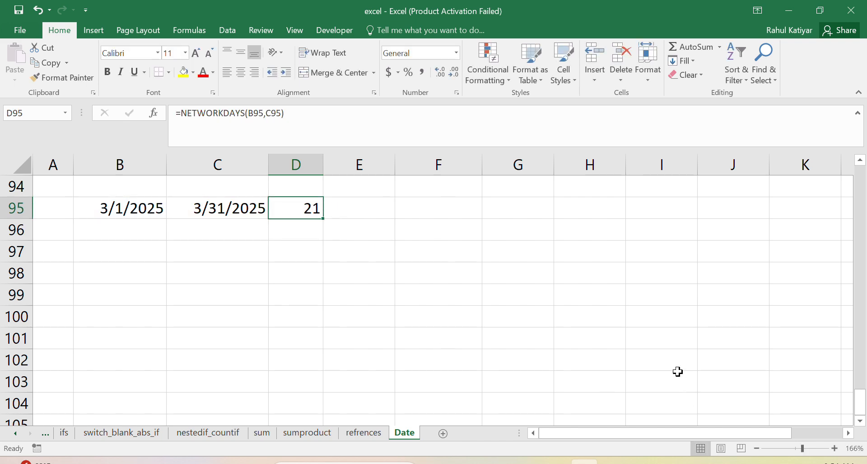
left_click(839, 461)
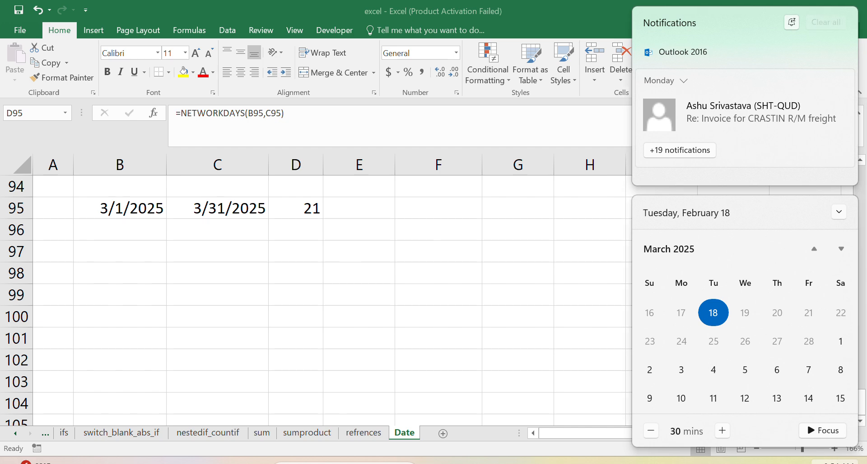
left_click(222, 220)
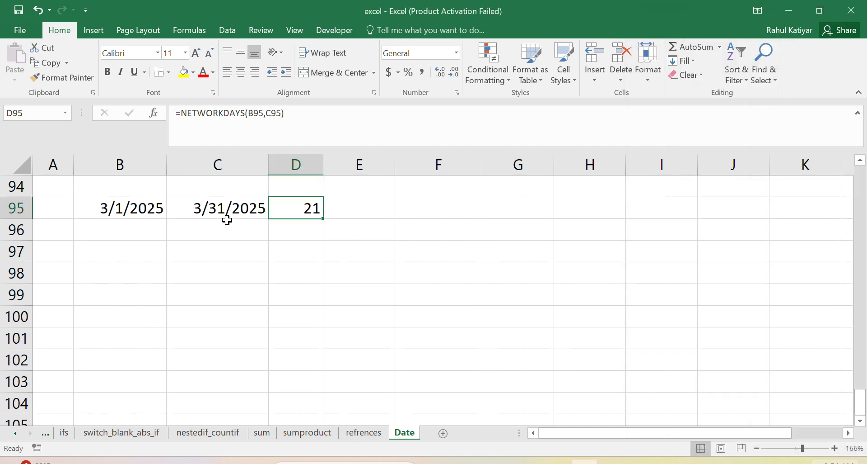
Change the end date in C95 to 3/15/2025.
left_click(226, 222)
left_click(196, 112)
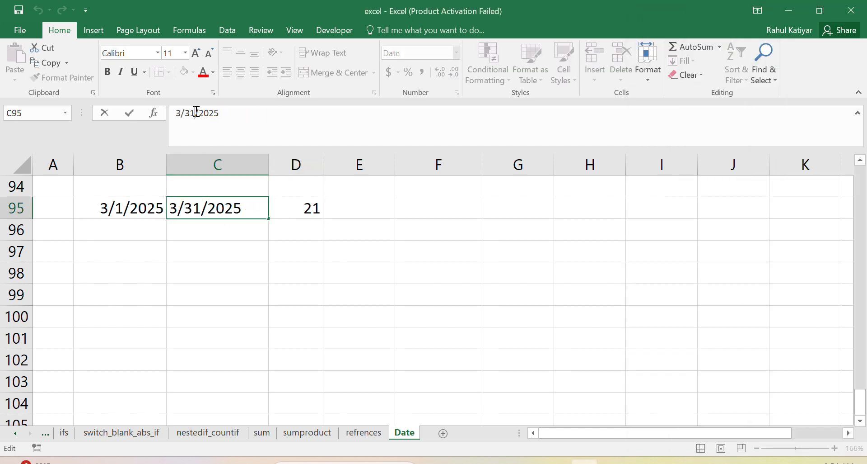
key("BackSpace")
key("BackSpace")
type("15")
key("Return")
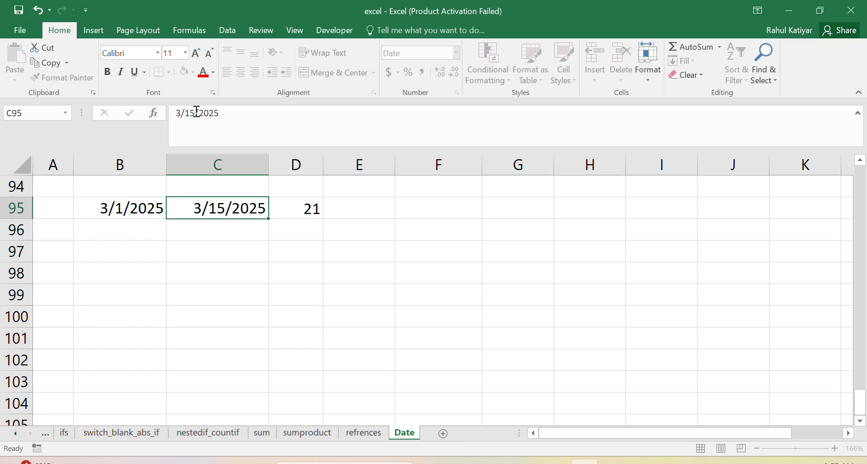
Compare the working-day result in D95 with the weekdays and weekends up to 15 March in the system calendar.
left_click(311, 208)
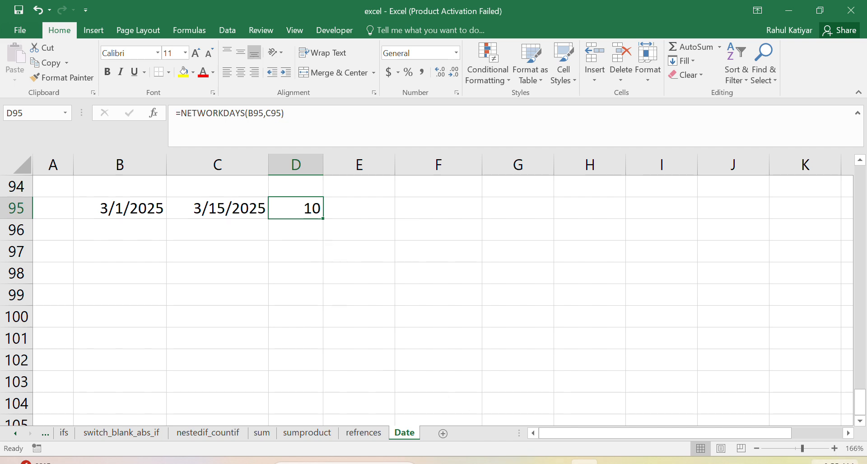
left_click(836, 461)
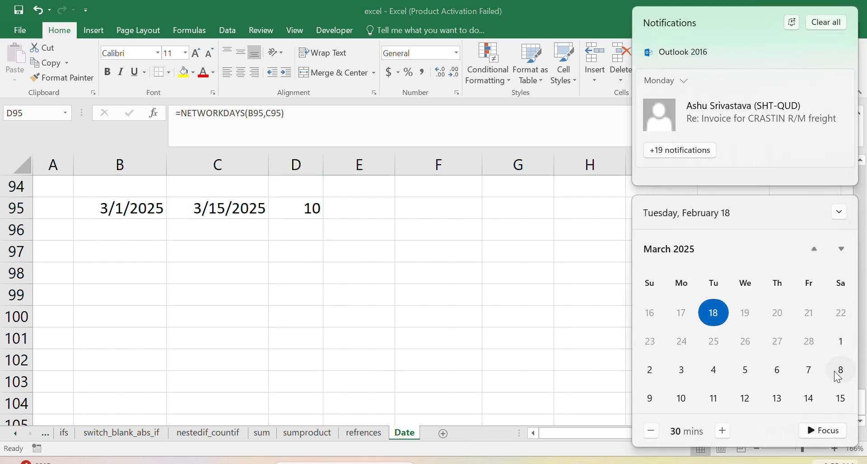
left_click(465, 276)
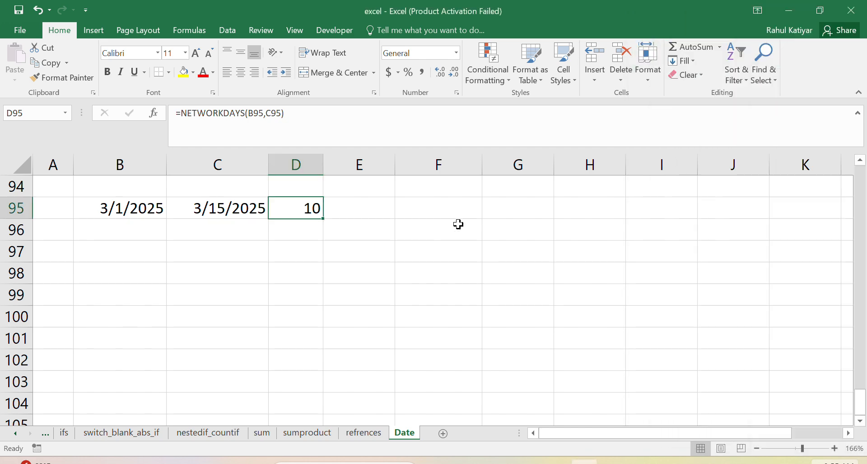
left_click(429, 212)
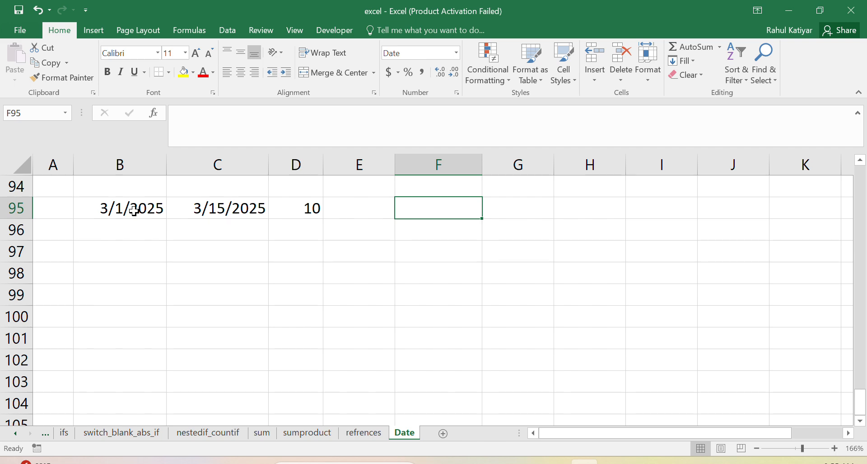
left_click(836, 461)
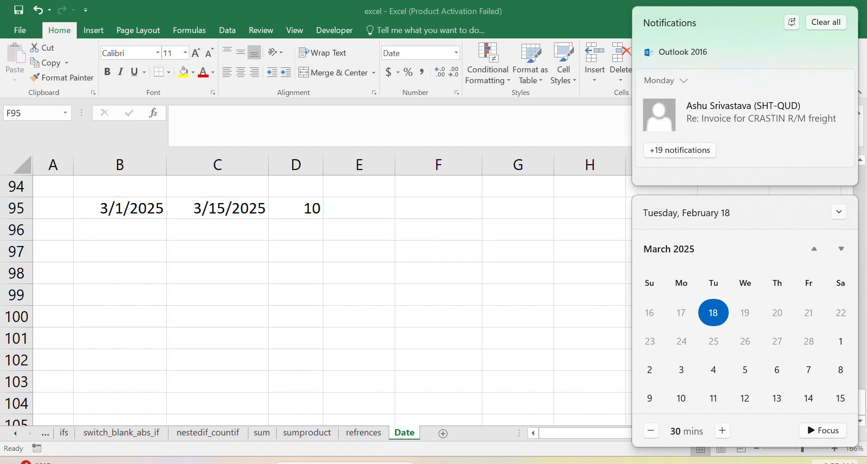
left_click(358, 207)
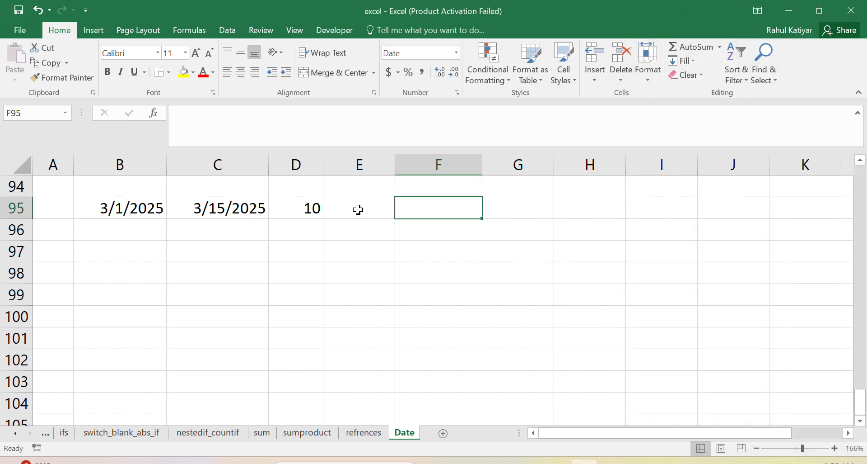
Enter the note "there are 15 days between these dates" in F95, checking the March 2025 system calendar before committing it.
left_click(379, 209)
left_click(427, 210)
type("thes")
type("re ")
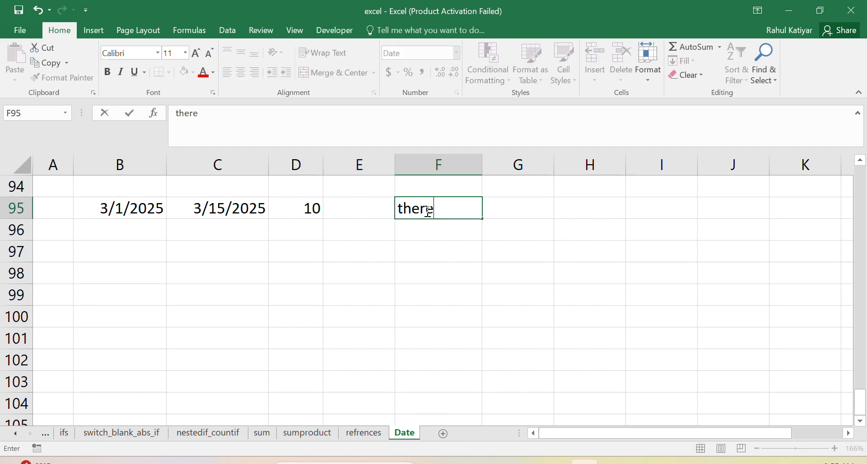
type("are 15 days")
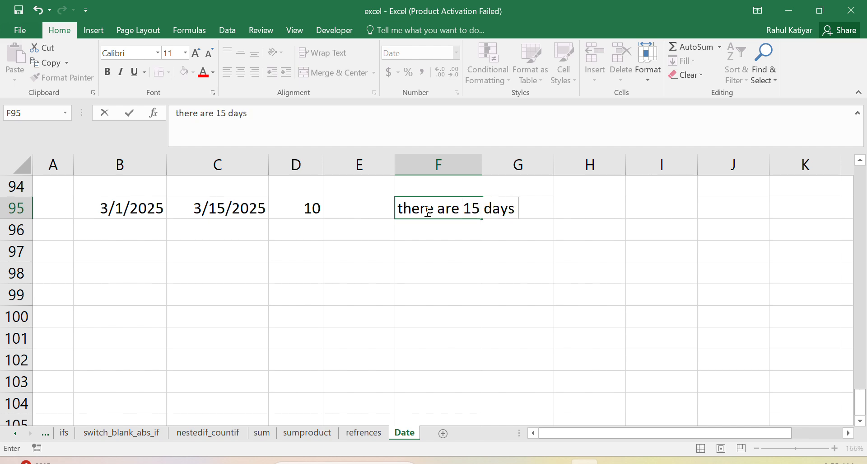
type(" btet")
key("BackSpace")
key("BackSpace")
key("BackSpace")
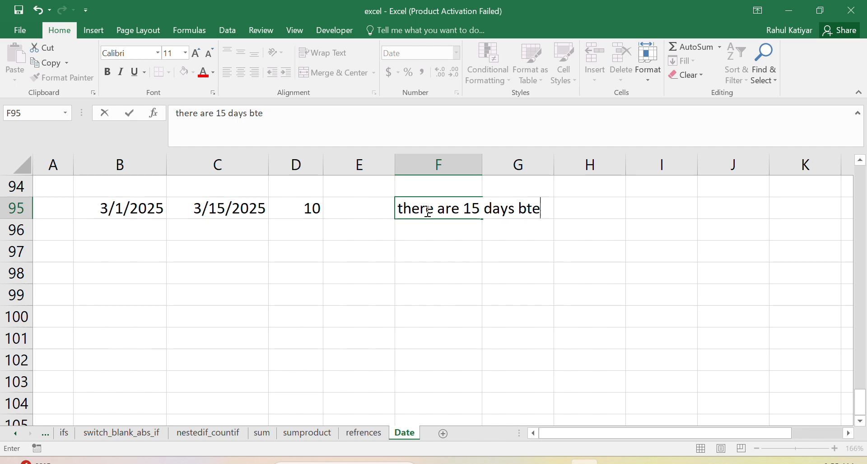
type("ew")
key("BackSpace")
key("BackSpace")
type("etwee")
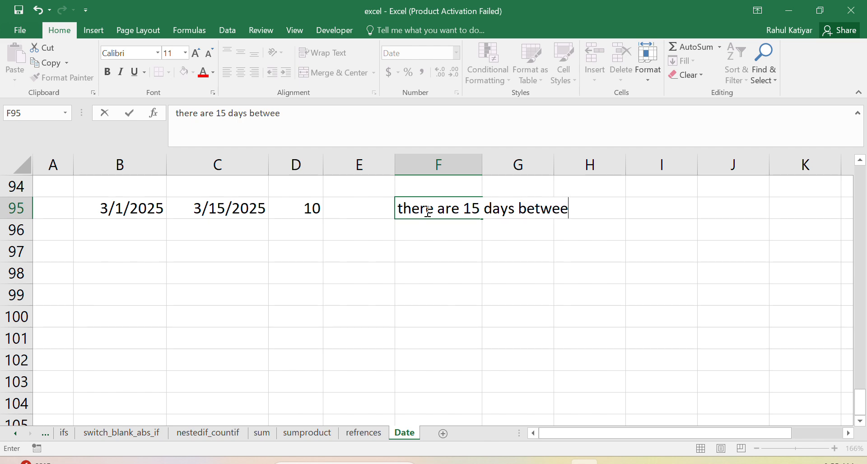
type("n these dates")
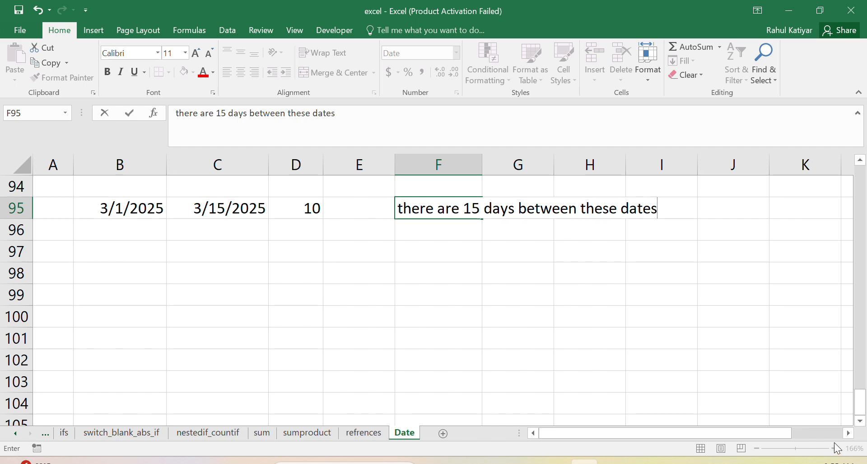
left_click(838, 461)
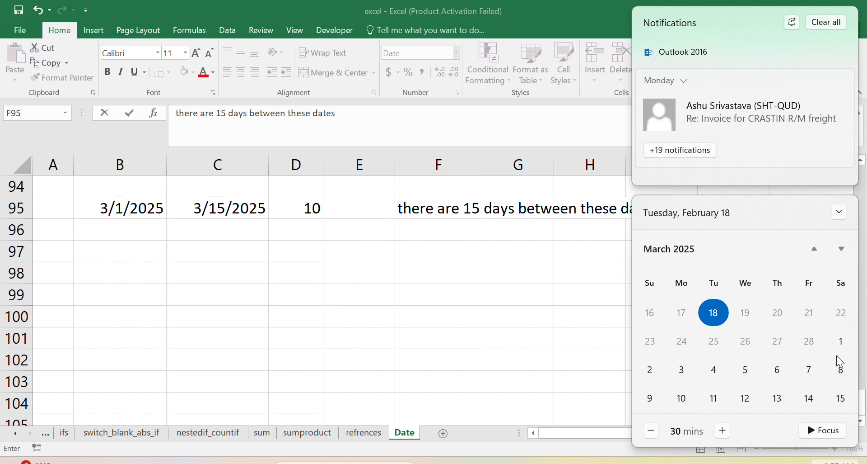
left_click(345, 337)
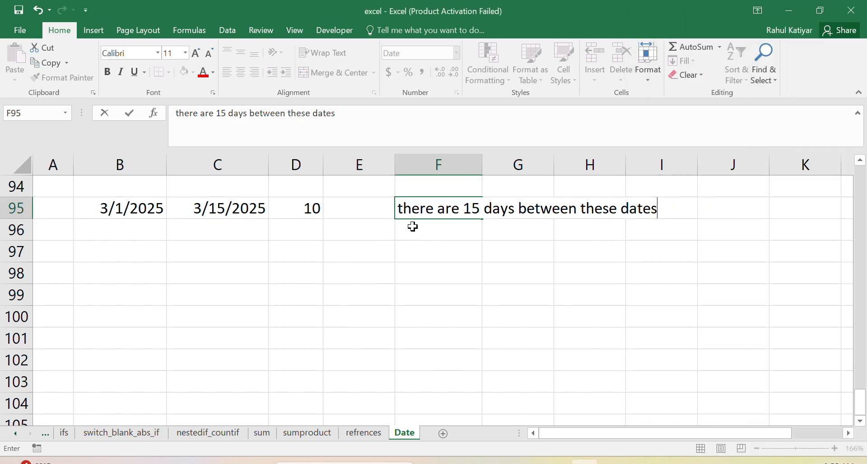
key("Return")
Enter the note "there are 3 Saturday and 2 sundays" in F96.
double_click(442, 228)
type("there a")
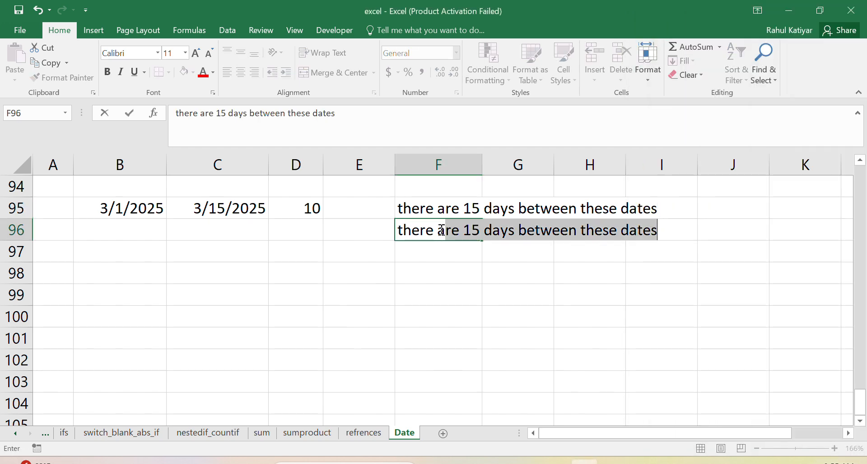
type("re 3 s")
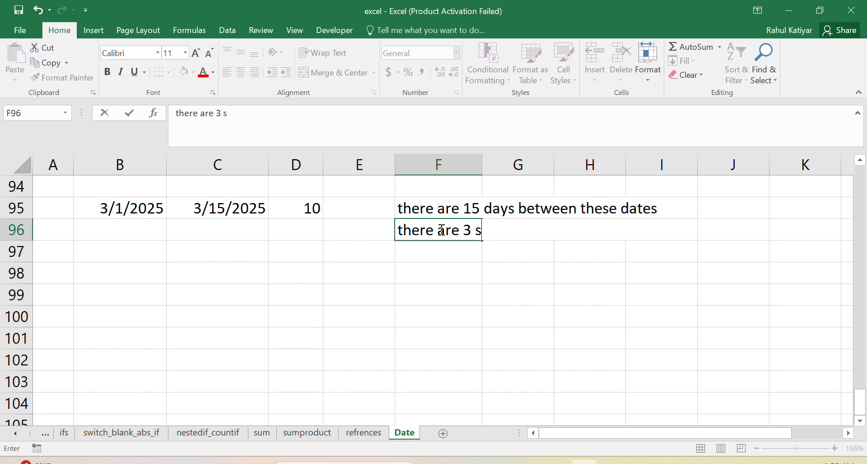
type("aturd")
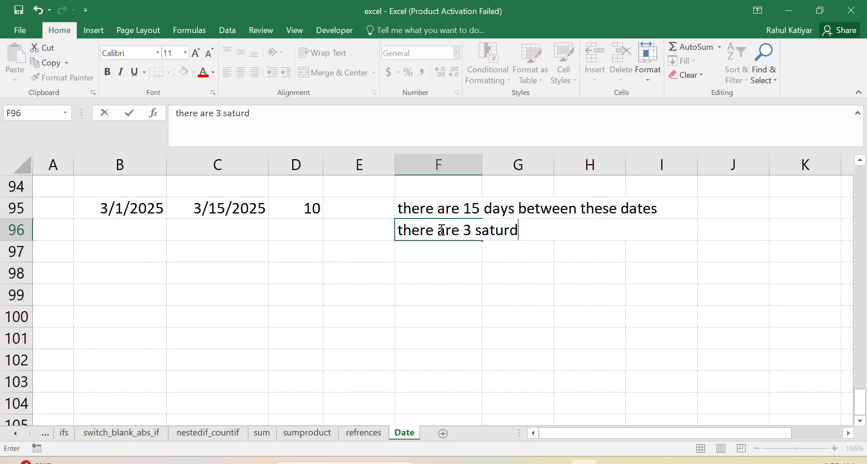
type("ay and 2 ")
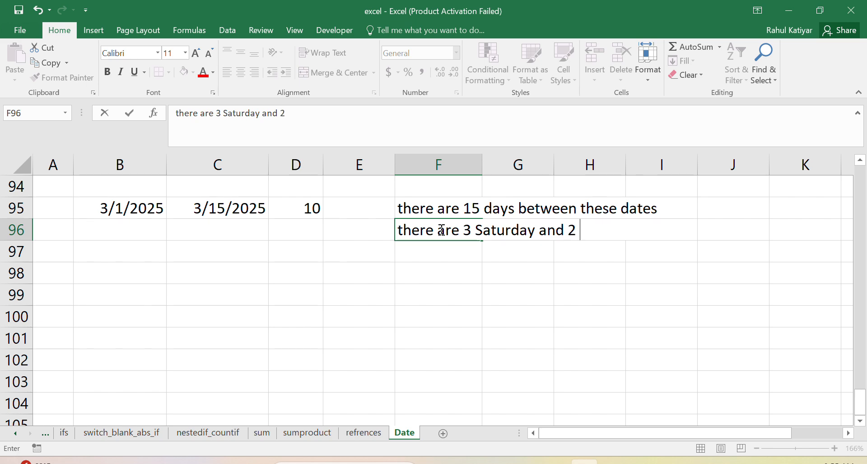
type("sundays")
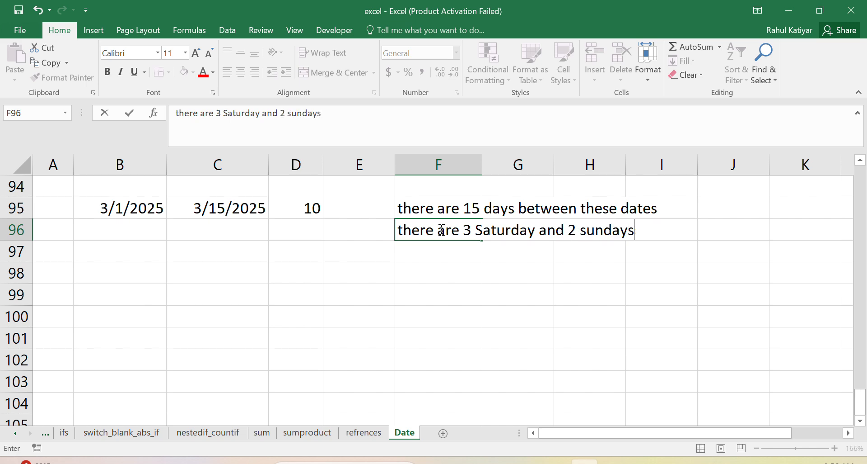
Enter the note "so it reduce 5 days in net work days but include initial date" in F97.
left_click(436, 251)
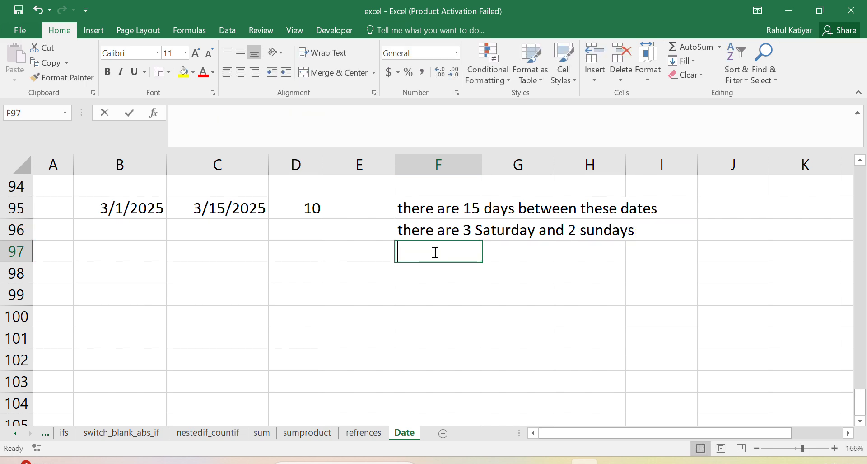
type("so it ")
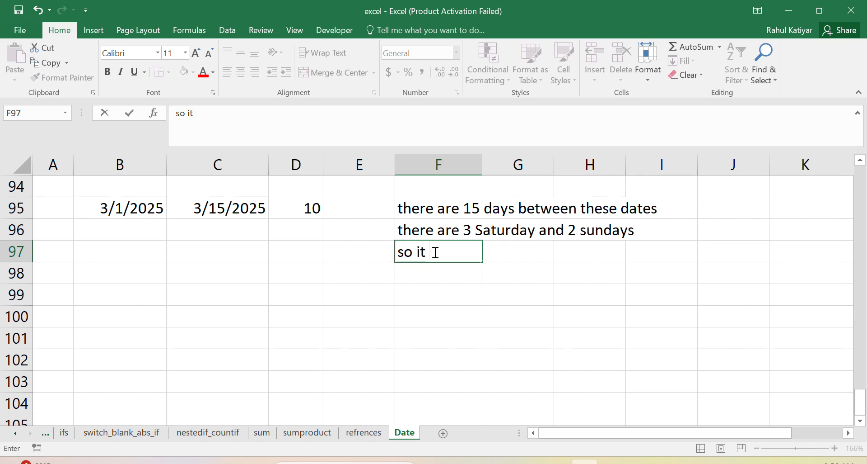
type("reduce")
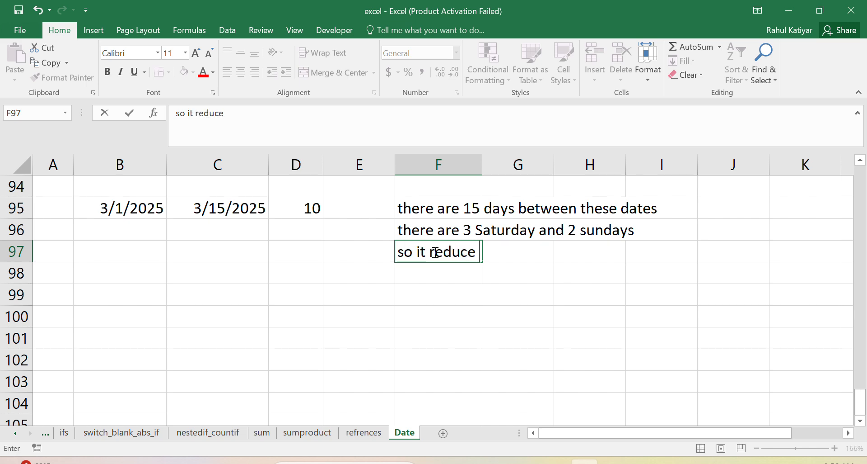
type(" 5 days i")
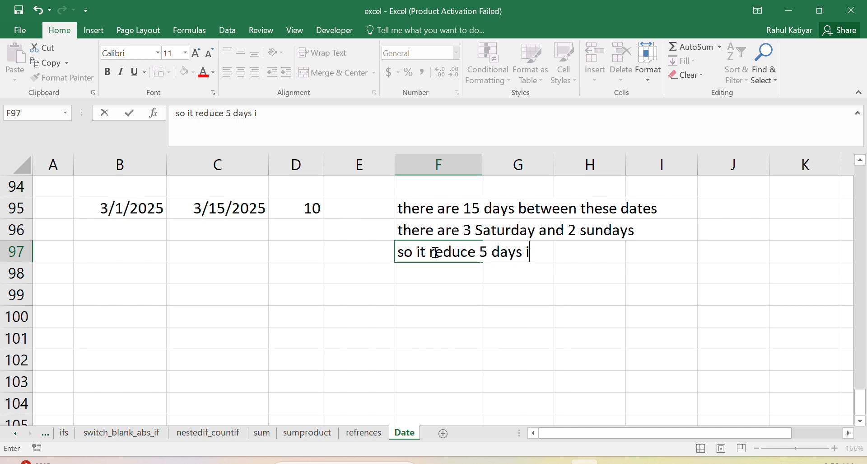
type("n net w")
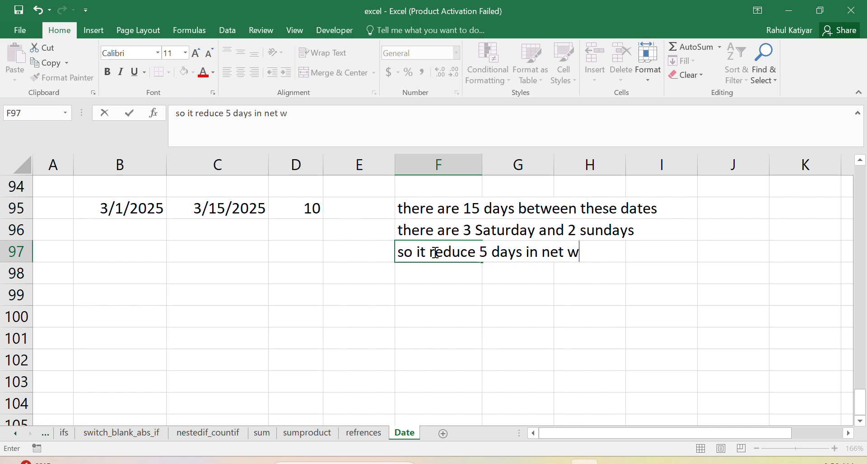
type("ork days ")
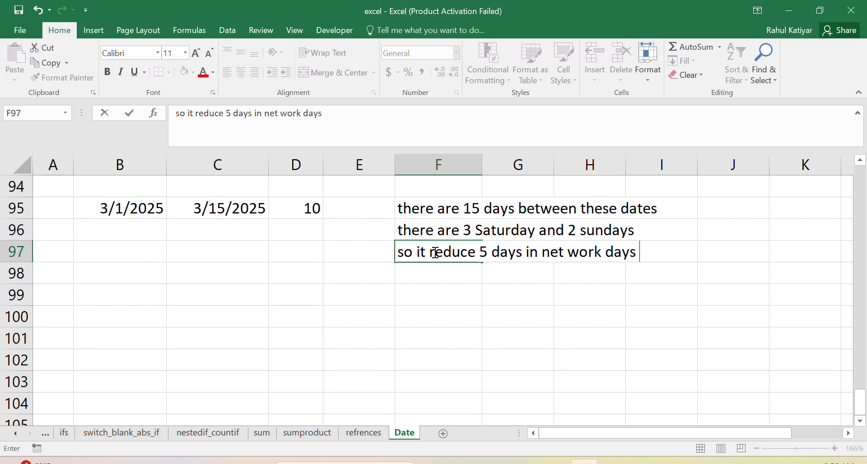
type("incl")
key("BackSpace")
key("BackSpace")
key("BackSpace")
key("BackSpace")
type("but include ")
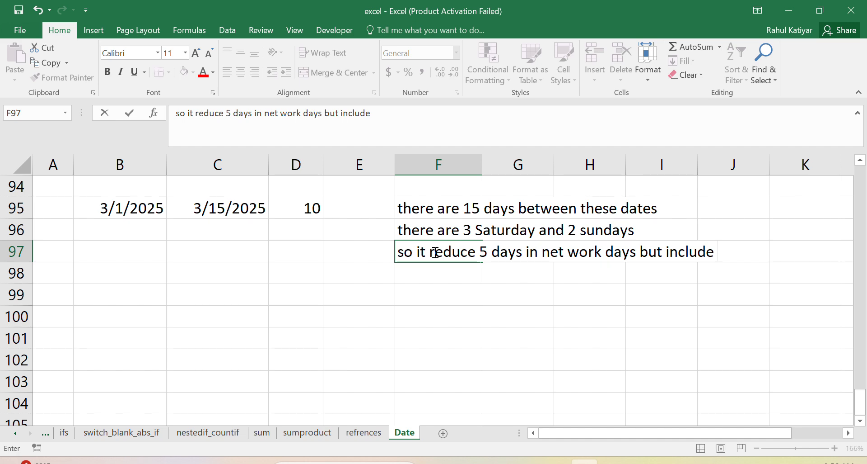
type("initial date")
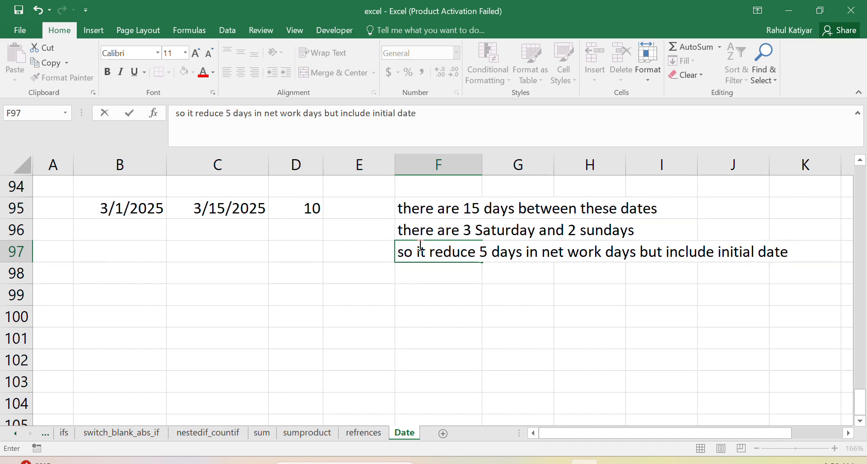
left_click(430, 251)
left_click(103, 204)
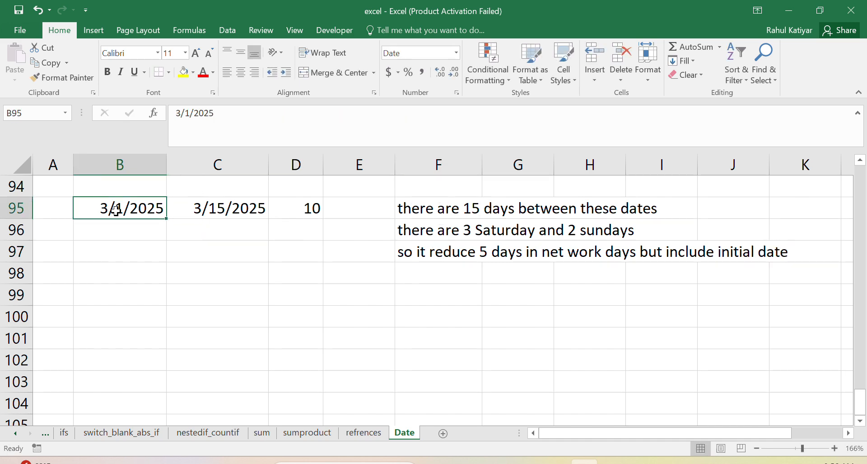
Clear the three explanatory notes from F95:F97.
left_click(425, 253)
left_click(433, 273)
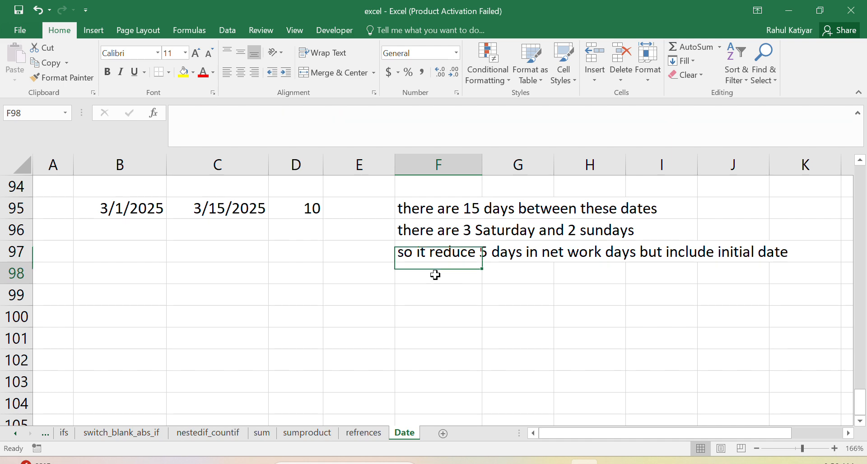
left_click_drag(431, 210, 441, 250)
key("Delete")
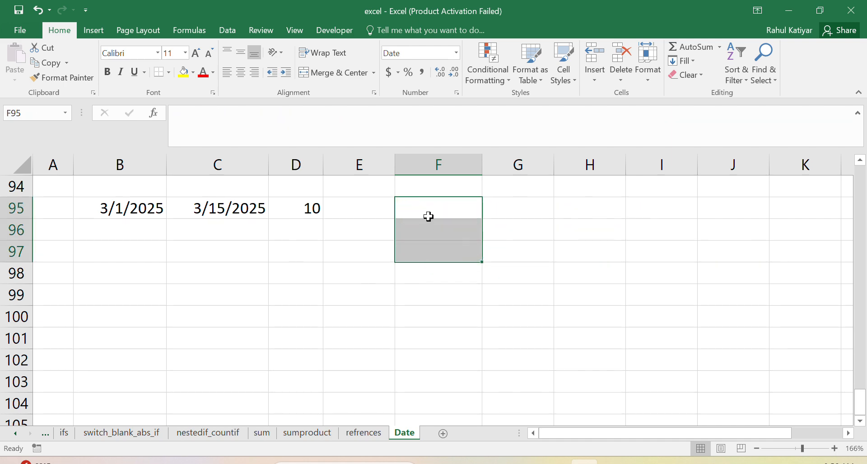
Enter the note "if we want to exclude more holidays we can provide array of dates" in F97.
left_click(447, 246)
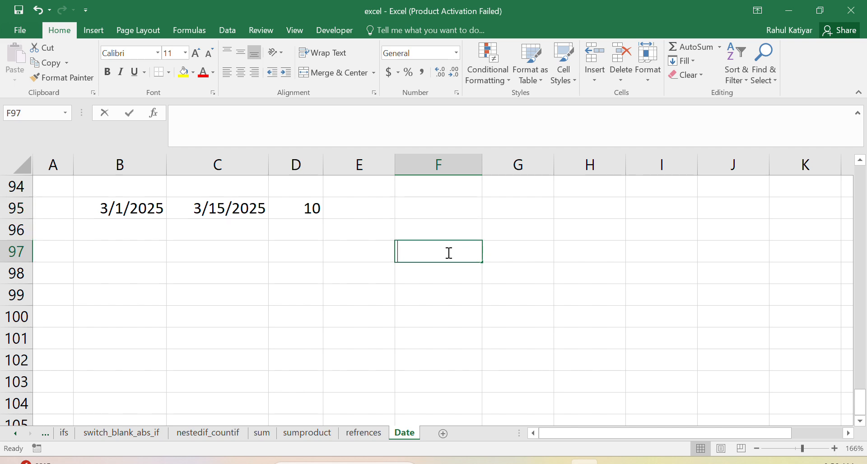
type("if we want ")
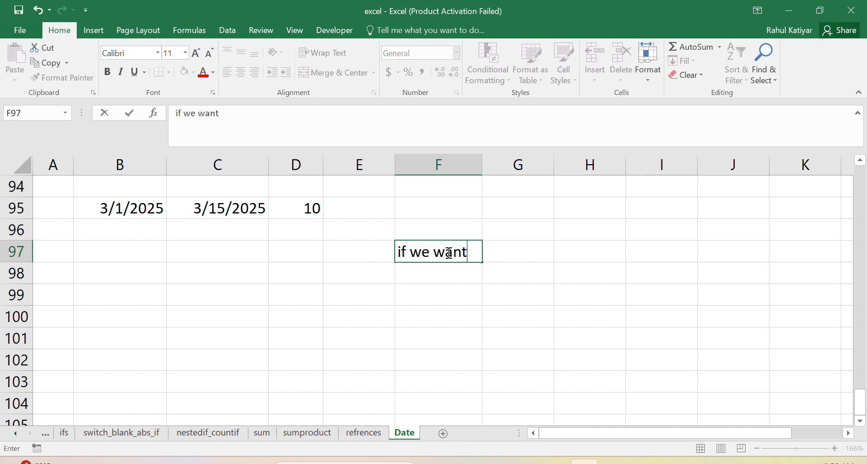
type("to exc")
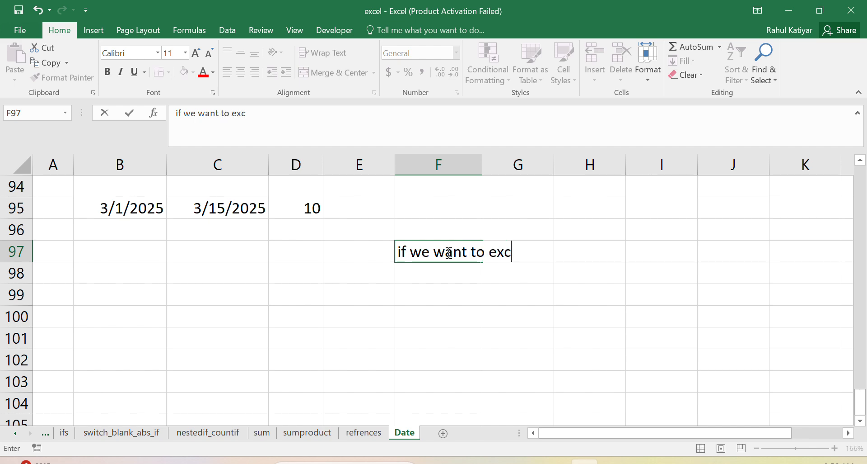
type("lude more ")
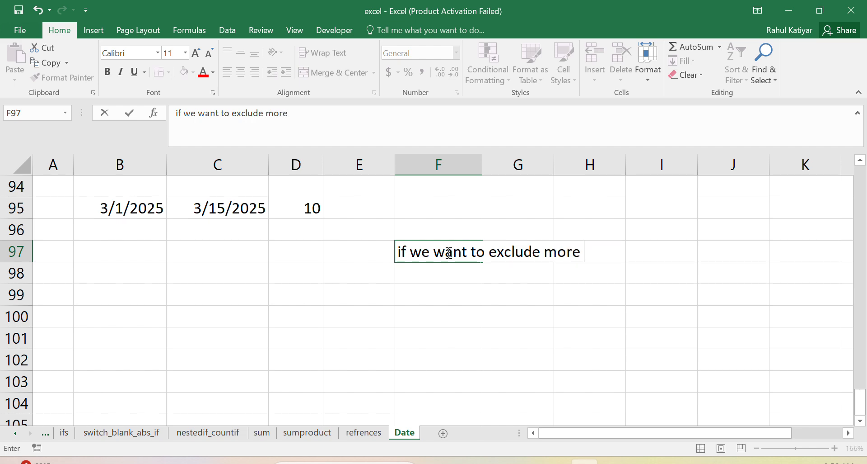
type("holidays")
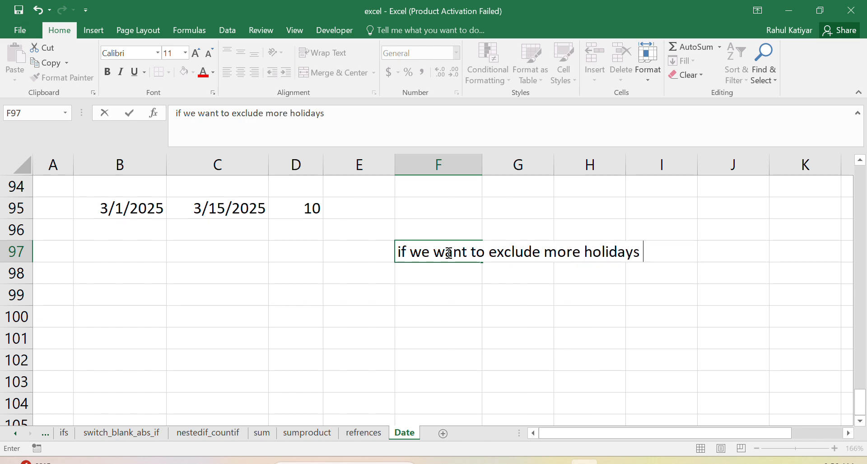
type(" we can pro")
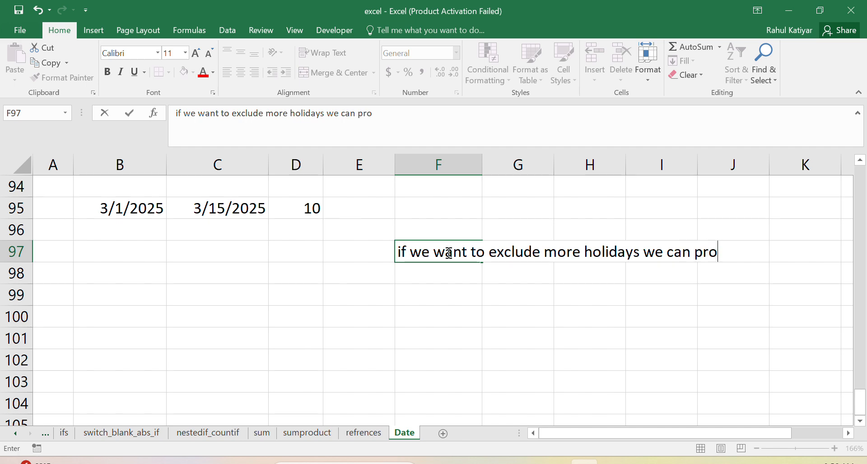
type("vide ar")
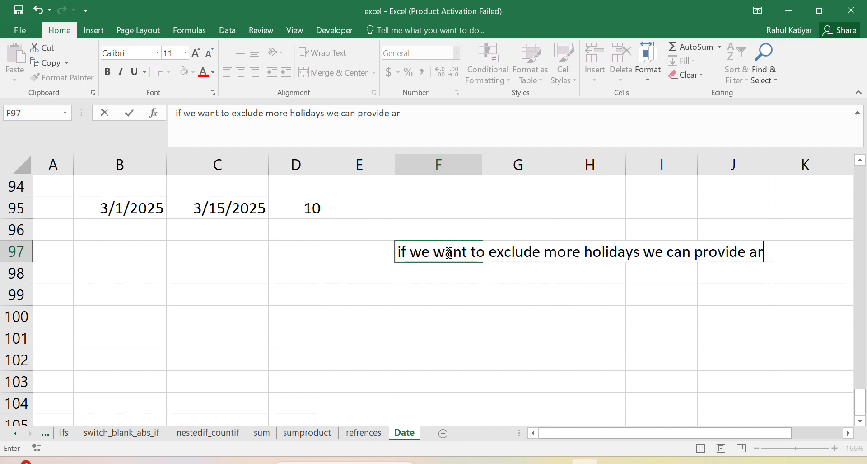
type("ray of dates")
left_click(382, 312)
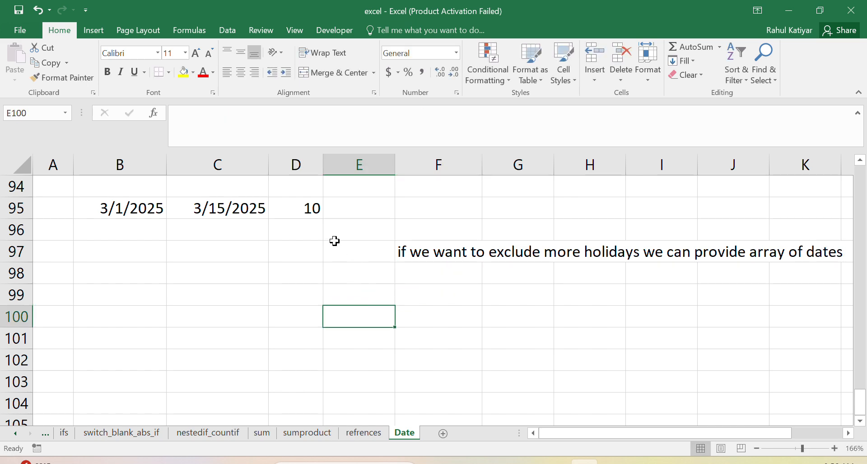
Review the formula in D95 and clear the note about holidays from F97.
left_click(290, 210)
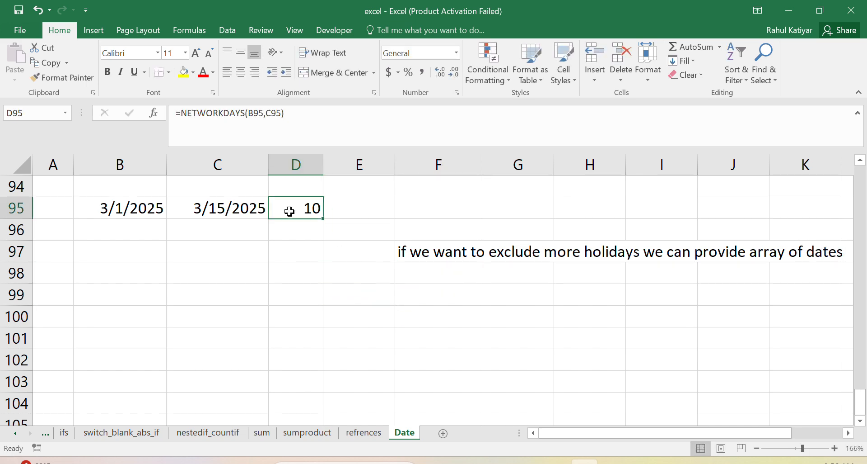
left_click(416, 202)
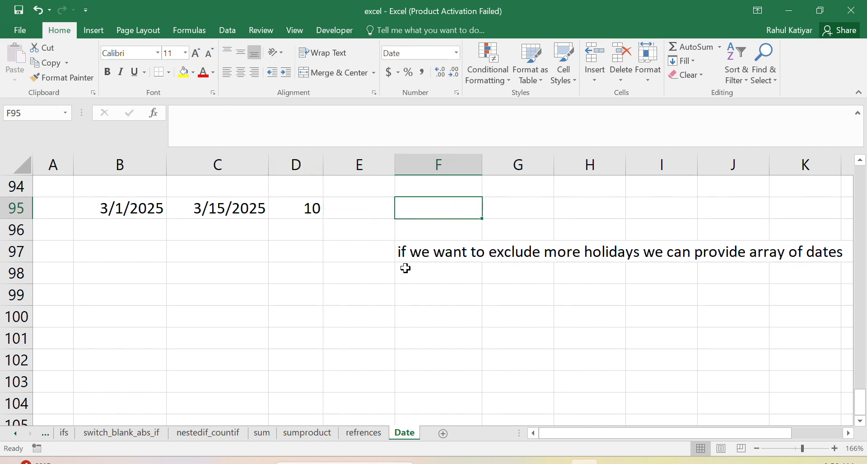
left_click(422, 253)
key("Delete")
Enter the holiday date 3/23/2025 in F95.
left_click(419, 208)
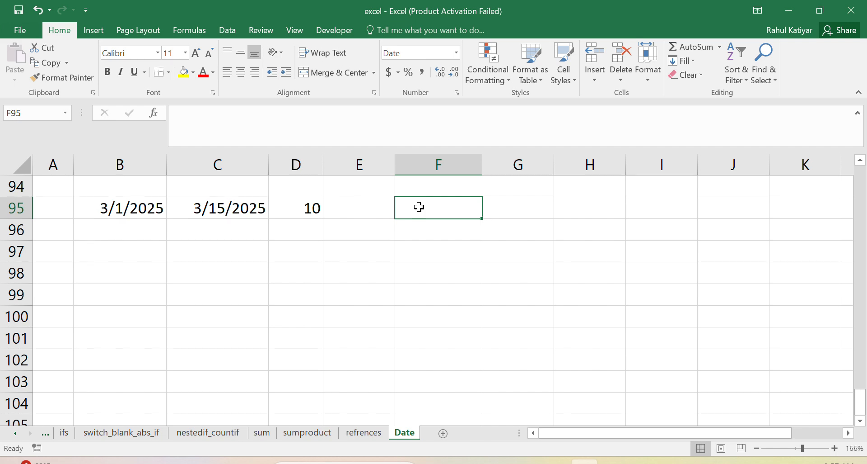
type("3/23/20")
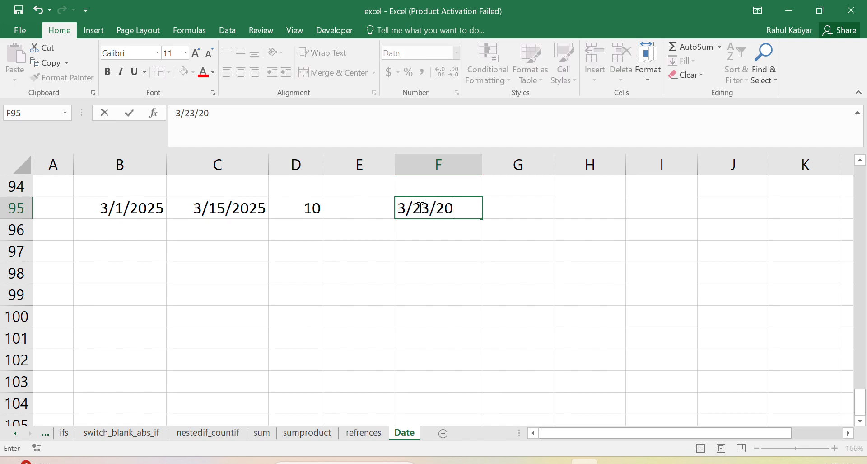
type("25")
left_click(446, 290)
left_click(424, 206)
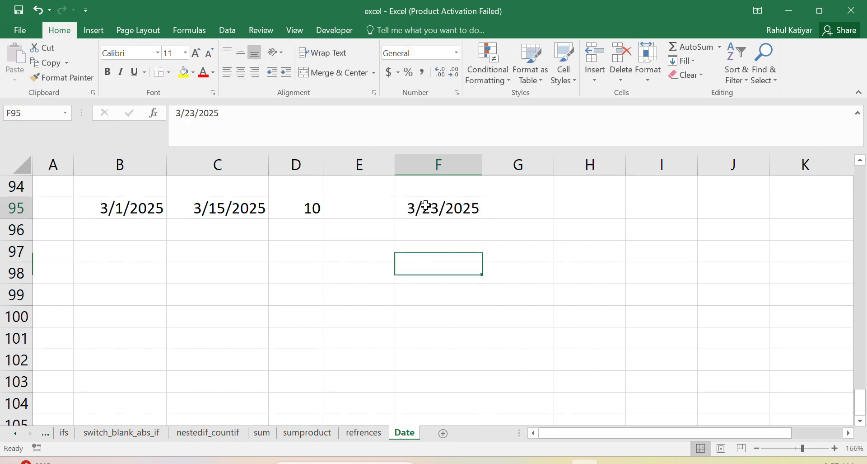
Add F95 as the holidays argument of the NETWORKDAYS formula in D95.
left_click(309, 208)
left_click(280, 113)
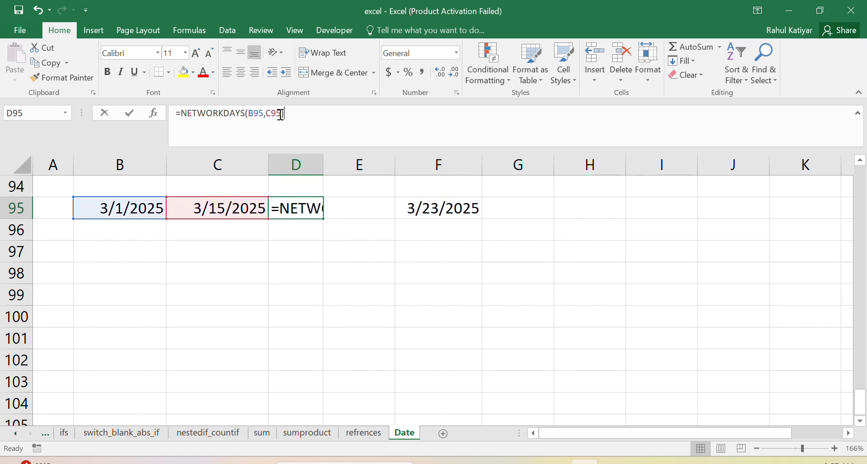
type(",")
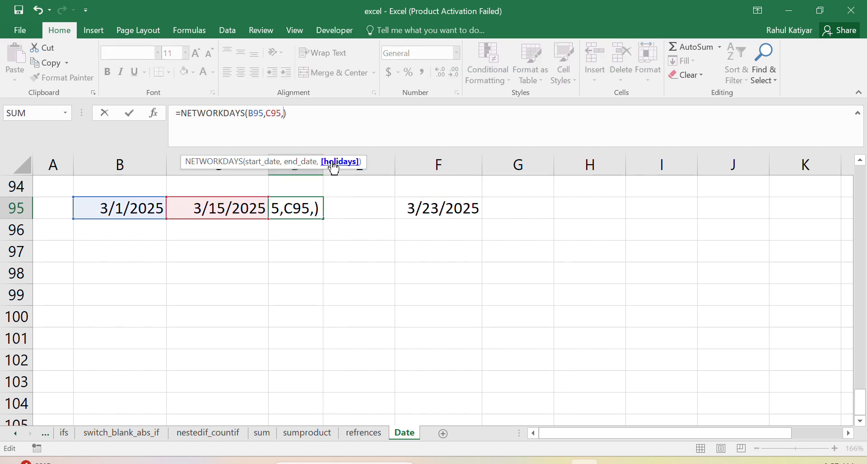
left_click(437, 204)
key("Return")
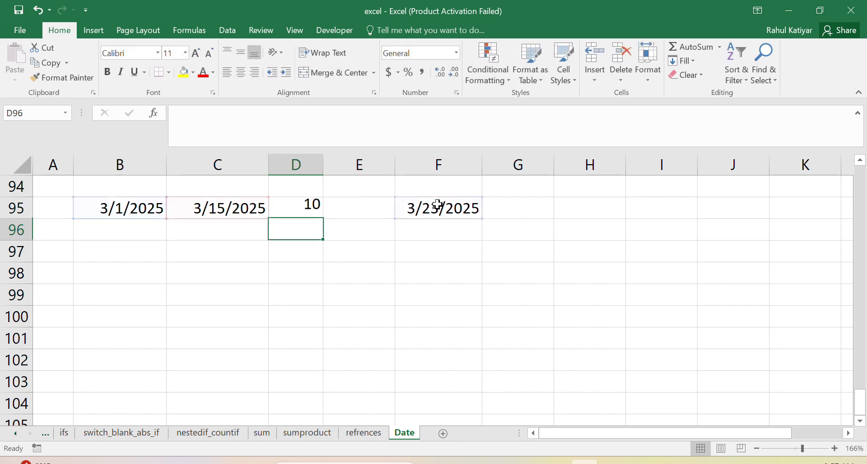
Check the NETWORKDAYS formula and result in D95 against the holiday date in F95.
left_click(429, 214)
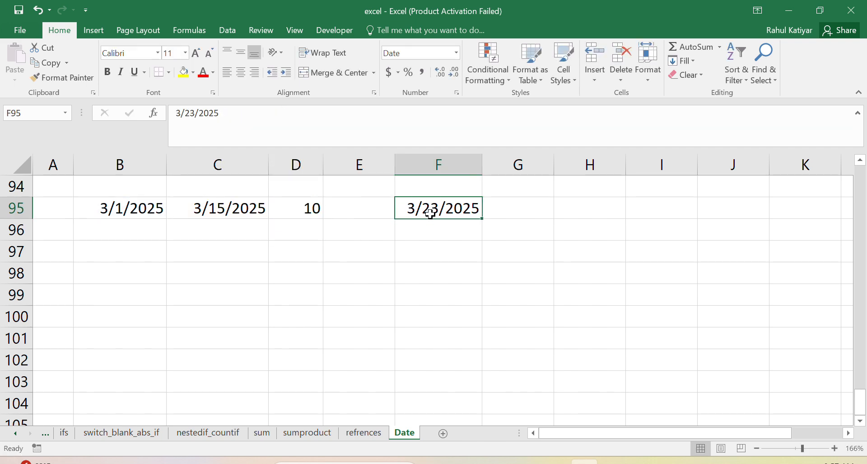
left_click(291, 208)
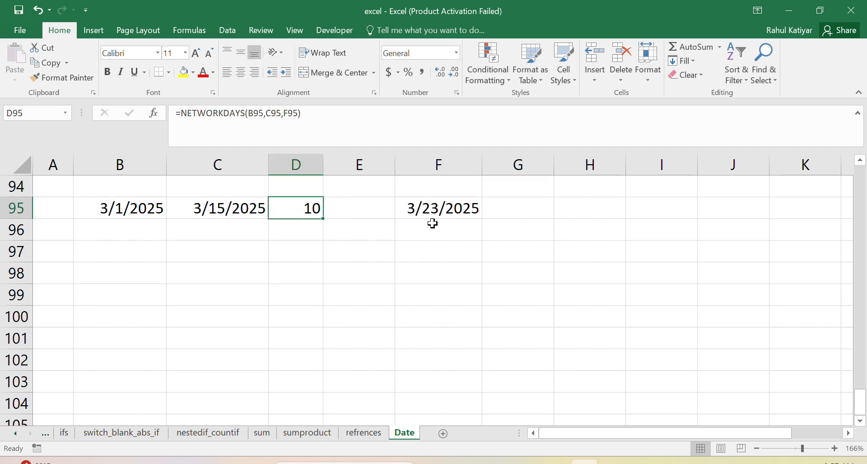
left_click(432, 206)
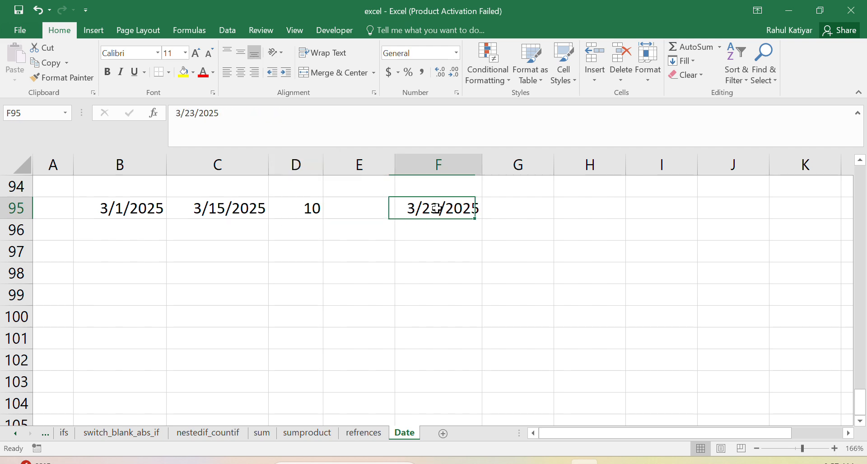
Change the holiday date in F95 to 3/13/2025 and check the working-day count in D95.
left_click(189, 114)
key("BackSpace")
type("1")
key("Return")
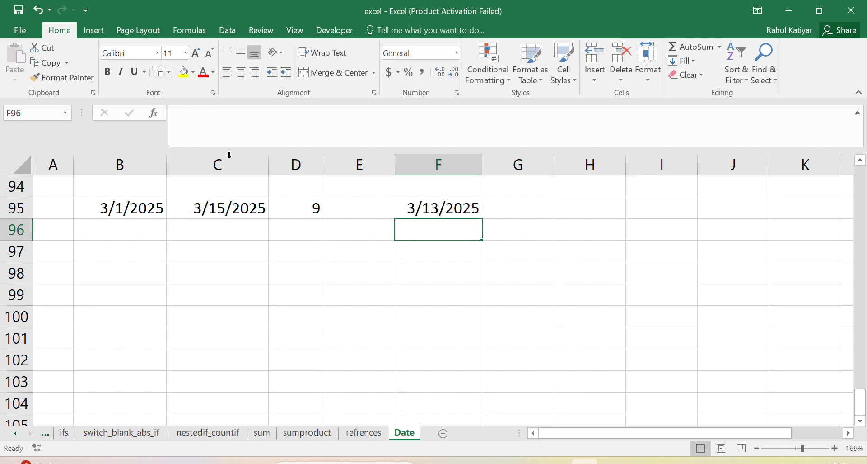
left_click(316, 209)
Enter the note "it reduces that day and count net working days excluding sturday" in F97.
left_click(440, 254)
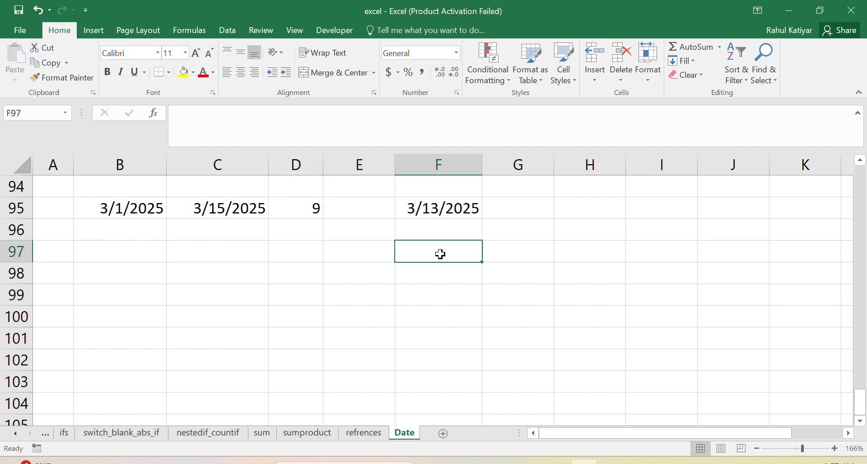
type("it redu")
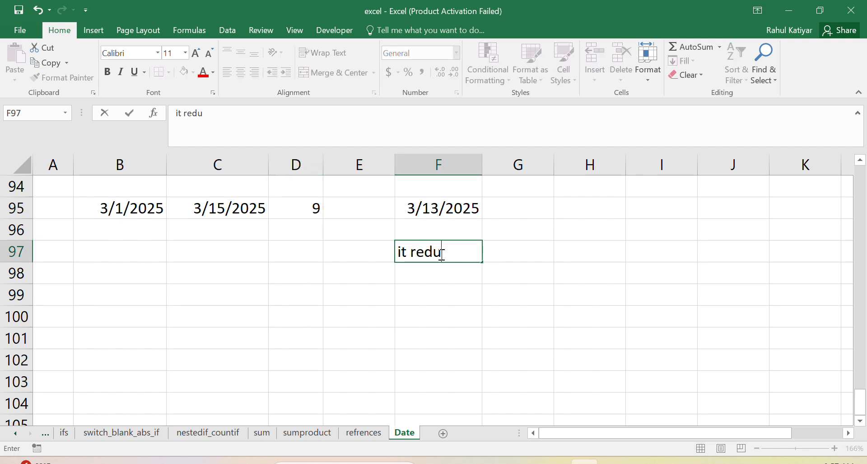
type("ces that ")
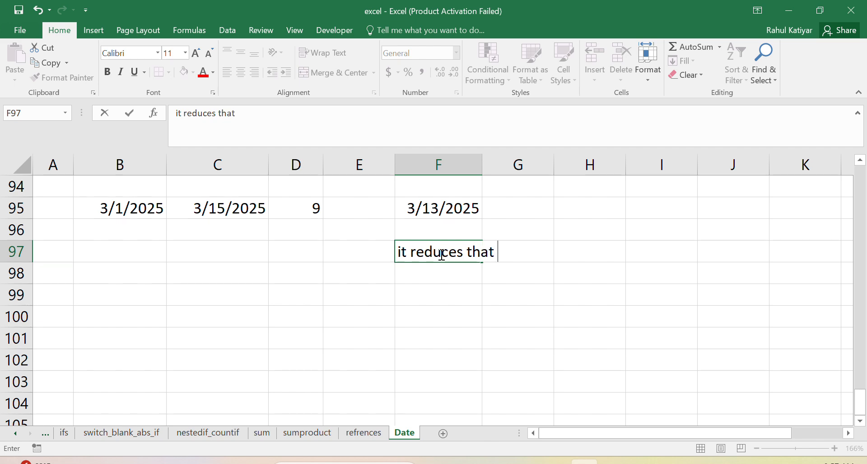
type("day and")
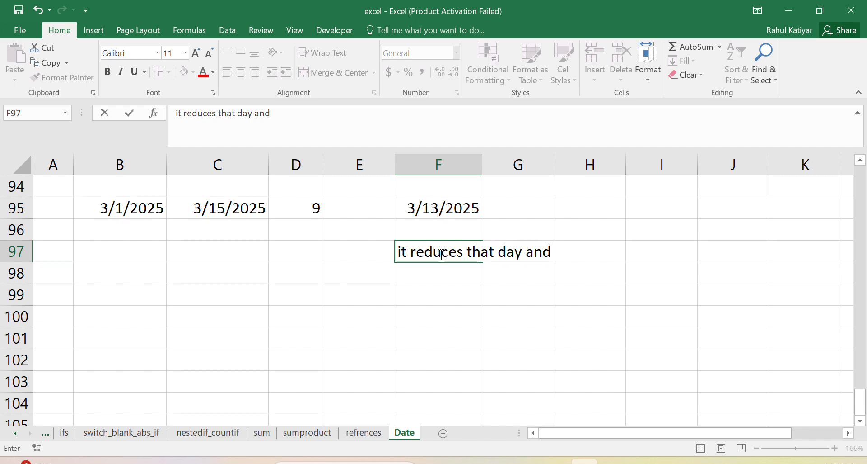
type(" count net ")
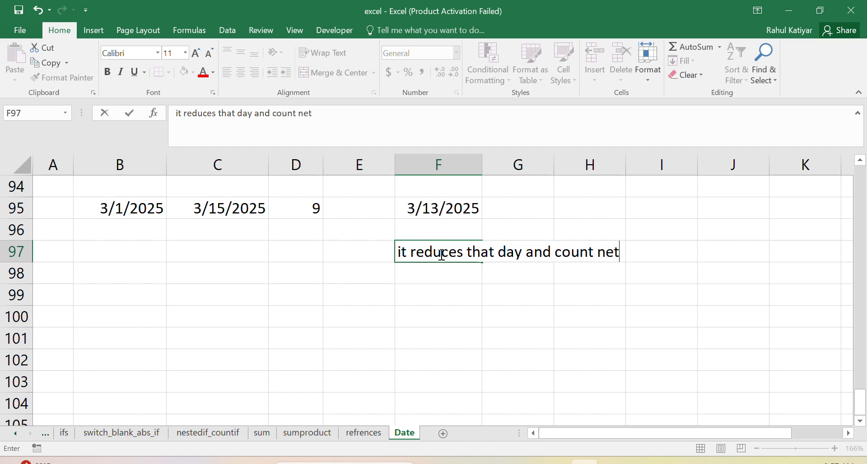
type("worki")
type("ng days exc")
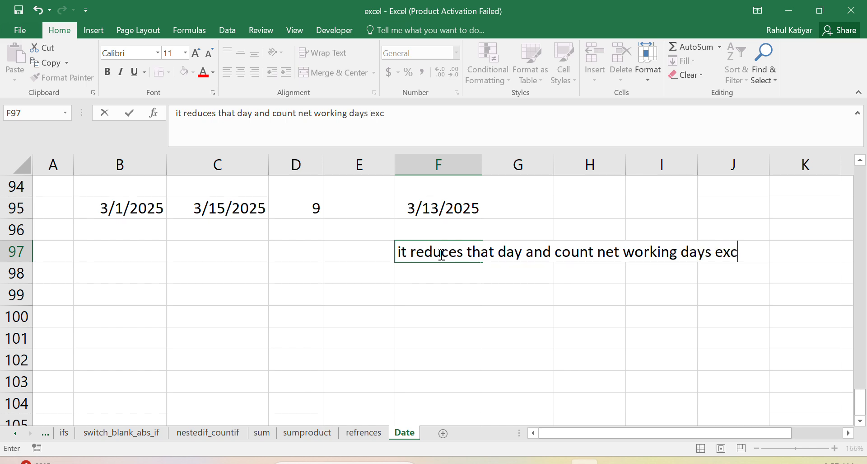
type("li")
type("uding s")
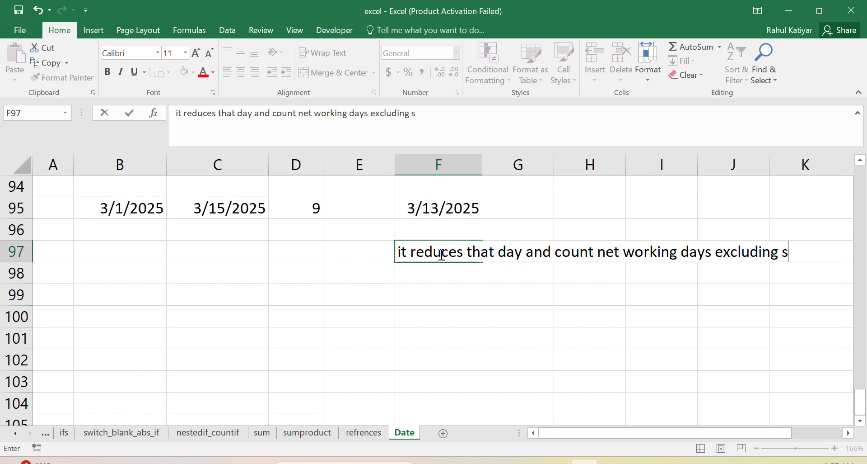
type("turday")
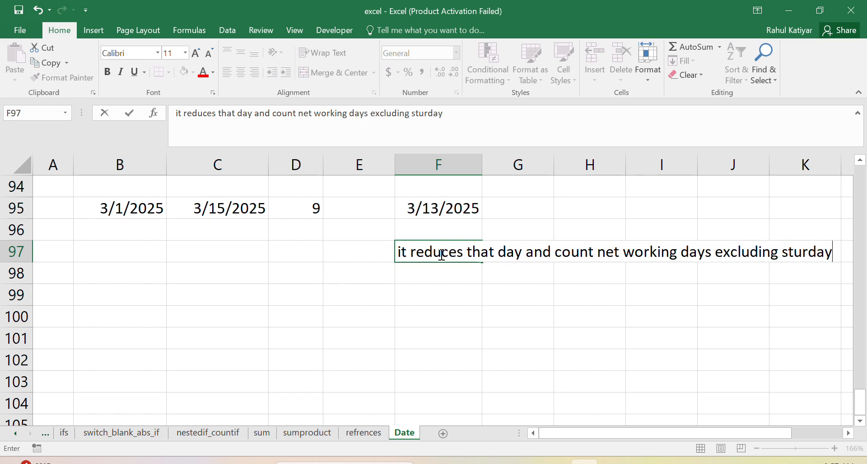
key("Return")
Continue the note in F98 with "and Sunday".
type("and ")
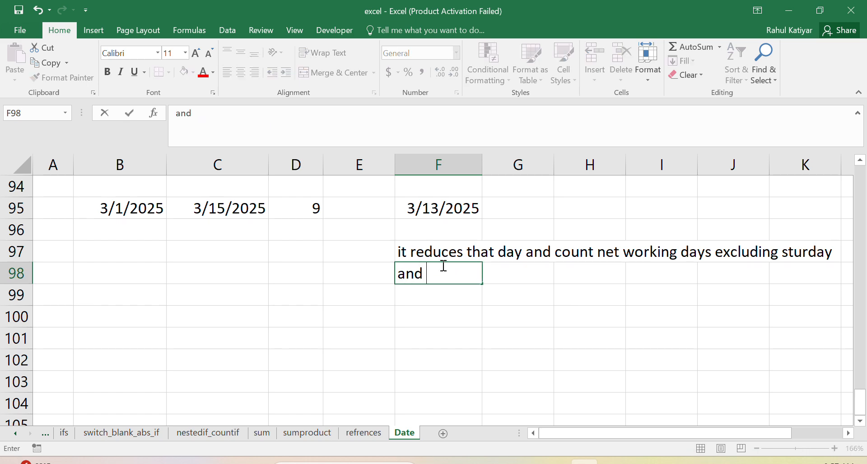
type("sunday")
left_click(473, 335)
Move the holiday date from F95 to E95 and widen column E so the full date fits.
left_click(442, 207)
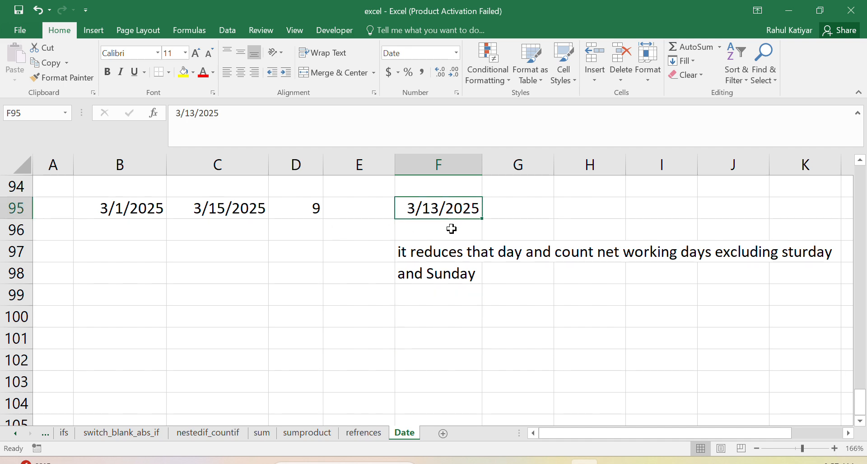
left_click_drag(437, 251, 437, 276)
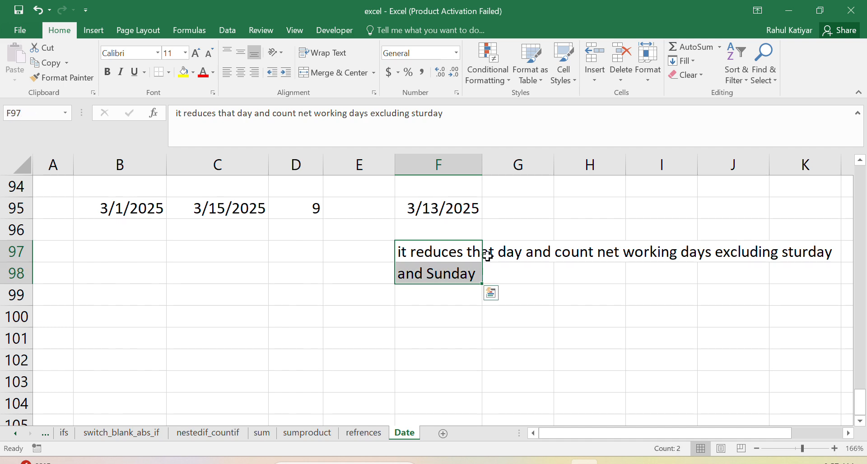
left_click(425, 216)
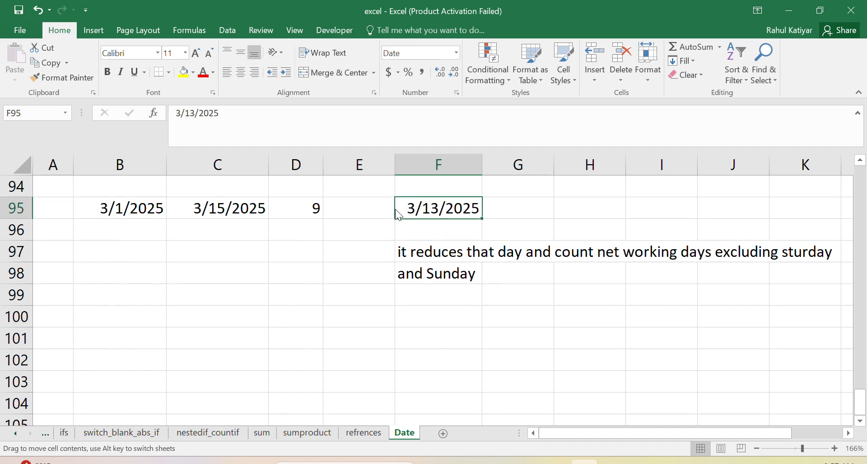
left_click_drag(397, 213, 373, 210)
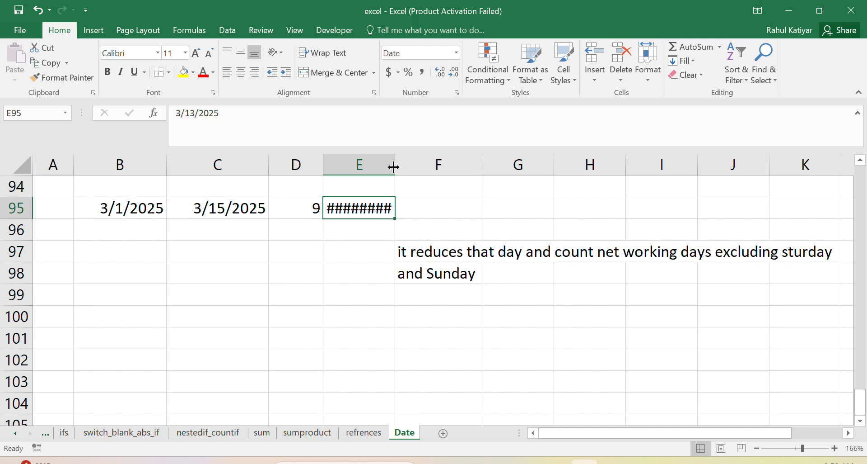
left_click_drag(394, 166, 403, 167)
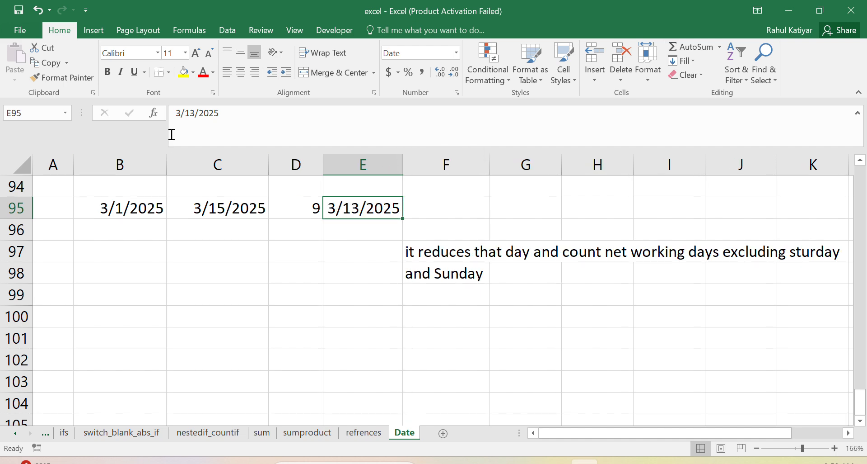
Fill the holiday date from E95 down to E96 to add 3/14/2025.
left_click(351, 224)
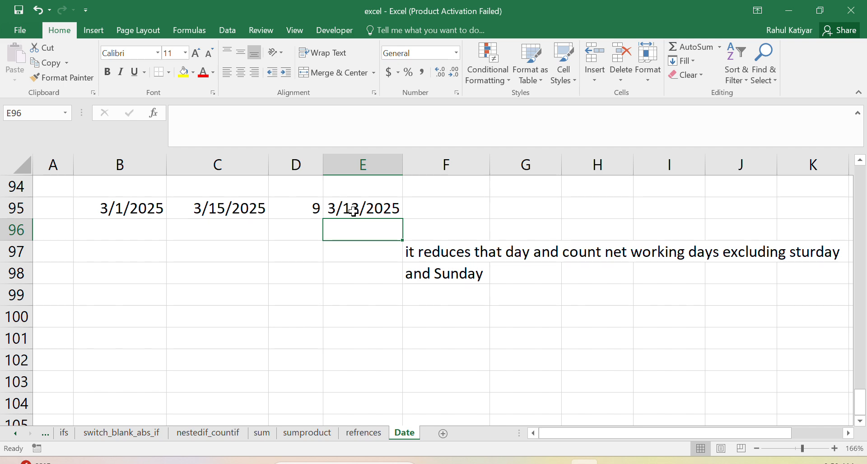
left_click(382, 209)
left_click_drag(404, 218, 401, 230)
left_click(371, 230)
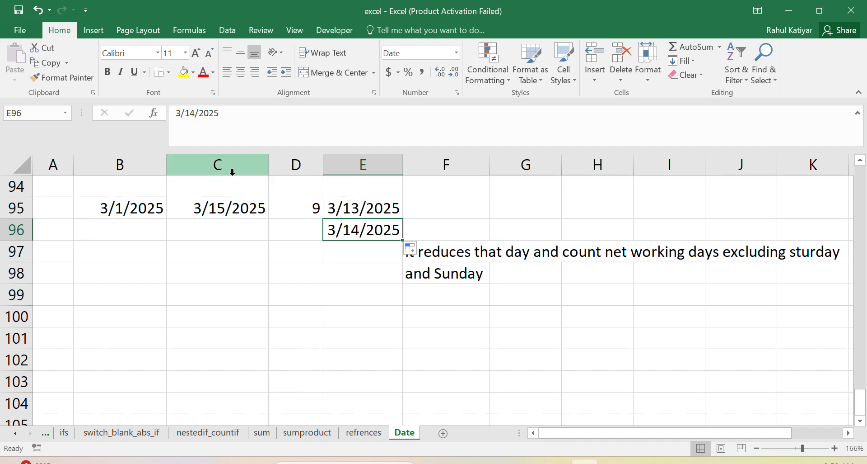
Extend the holidays argument of the NETWORKDAYS formula in D95 to the range E95:E96.
left_click(311, 204)
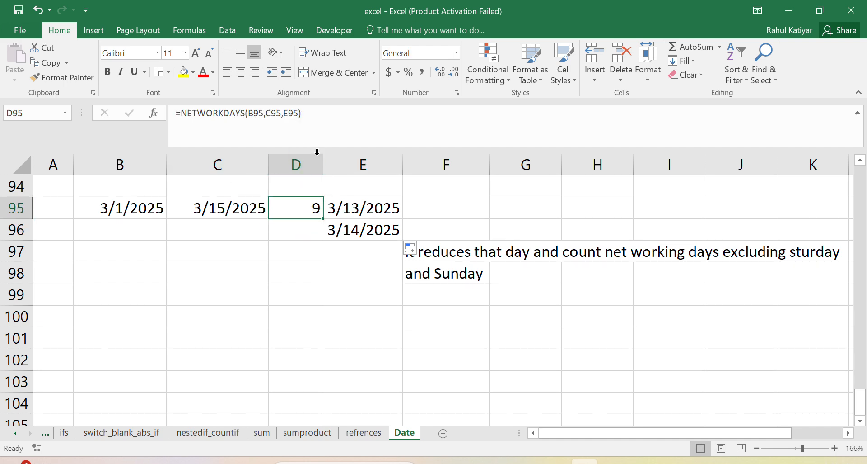
left_click(297, 115)
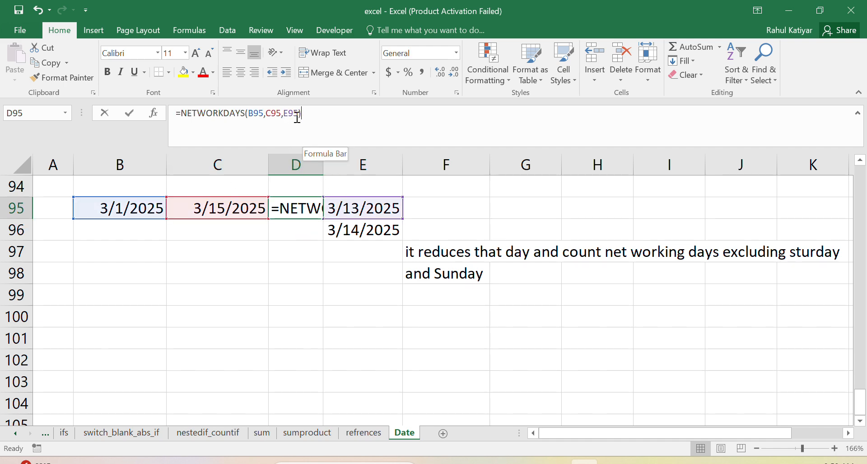
type(":")
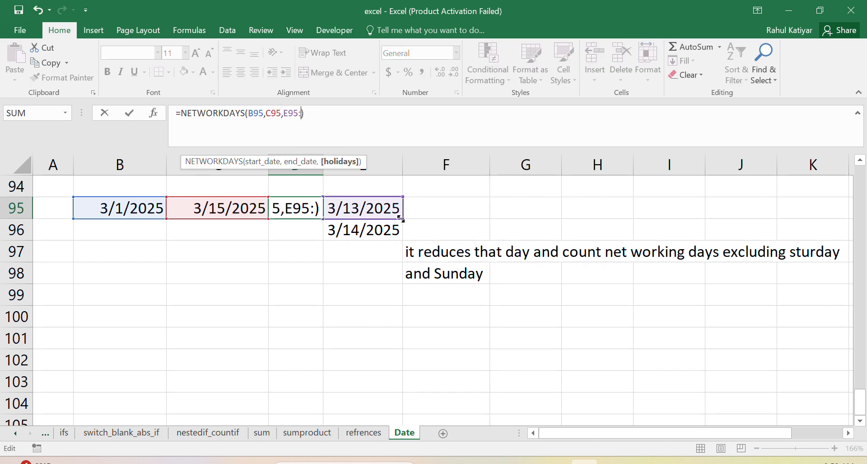
left_click_drag(401, 219, 404, 240)
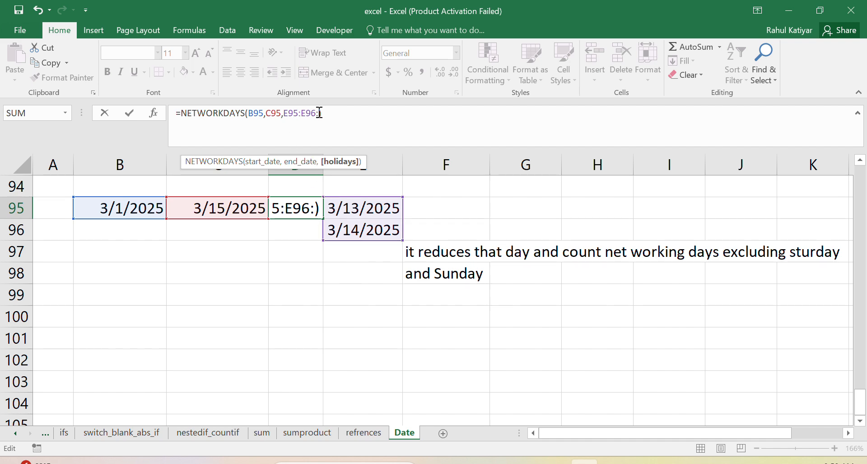
key("BackSpace")
key("Return")
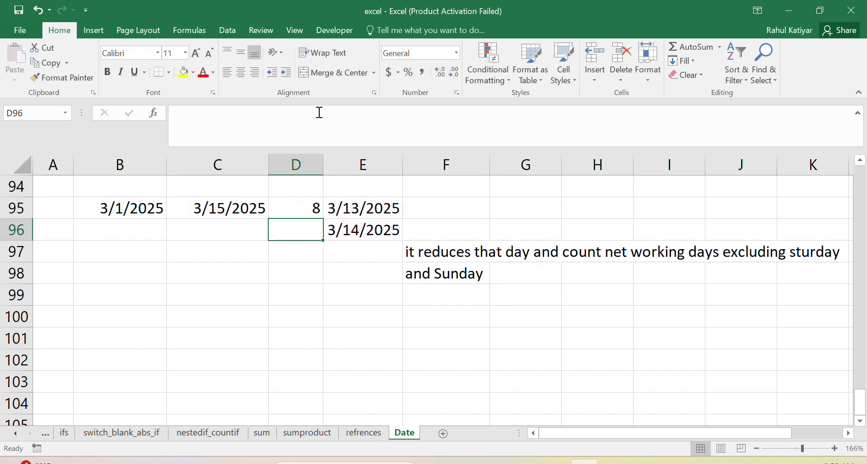
left_click(305, 216)
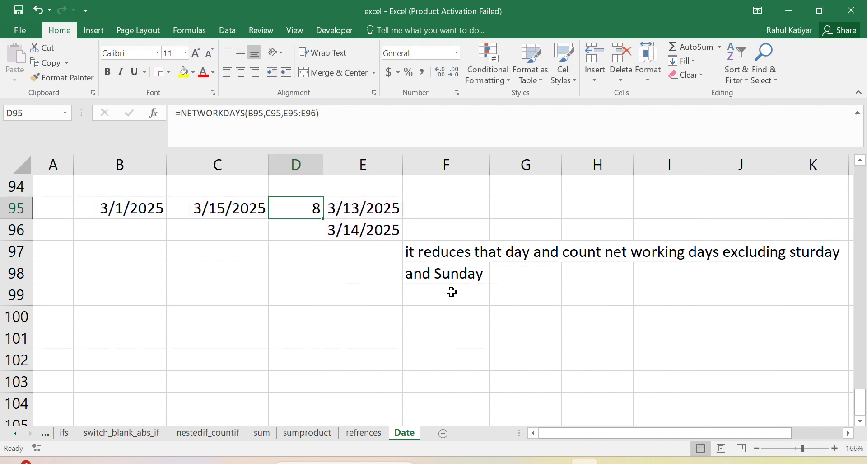
Enter a third holiday date, 3/15/2025, in E97.
left_click(362, 248)
left_click(361, 229)
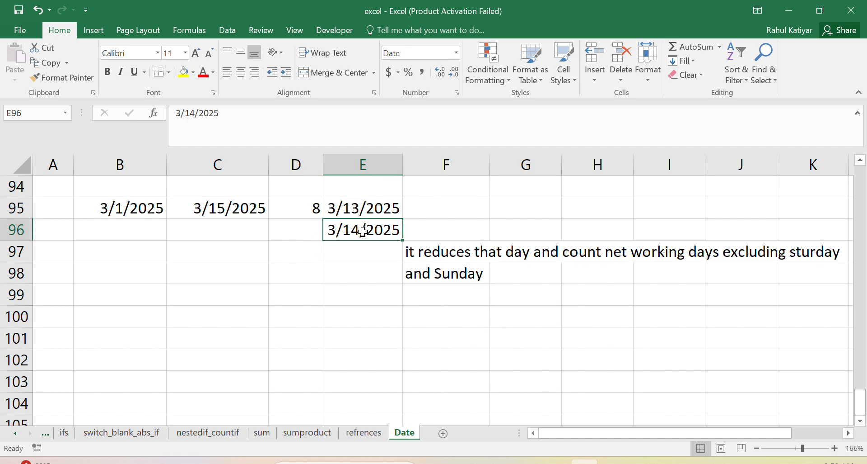
left_click(357, 248)
type("3/")
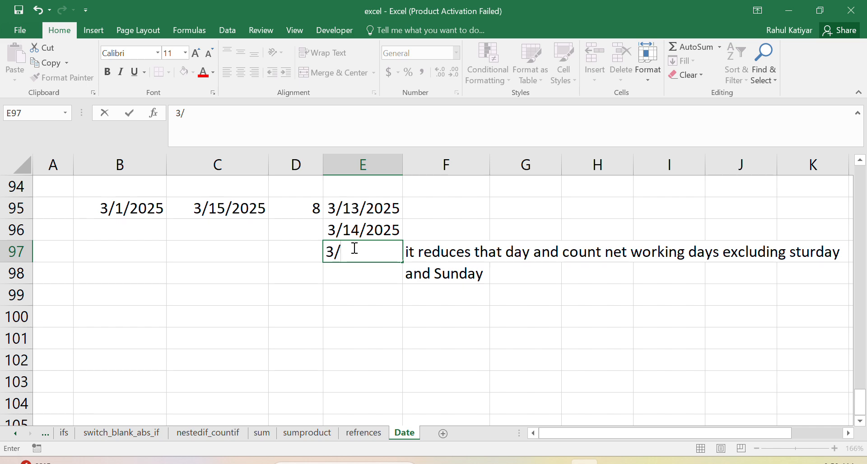
type("15/2025")
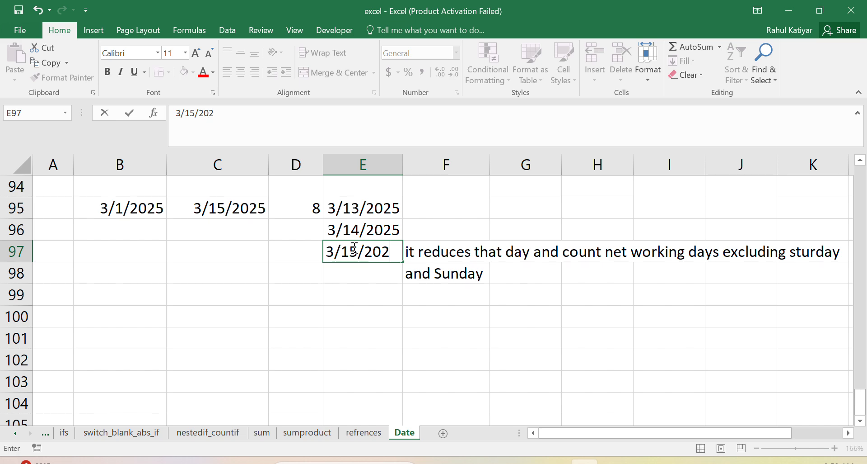
left_click(380, 303)
Extend the holidays range of the NETWORKDAYS formula in D95 to E95:E97 and compare the result with the date in E97.
left_click(298, 207)
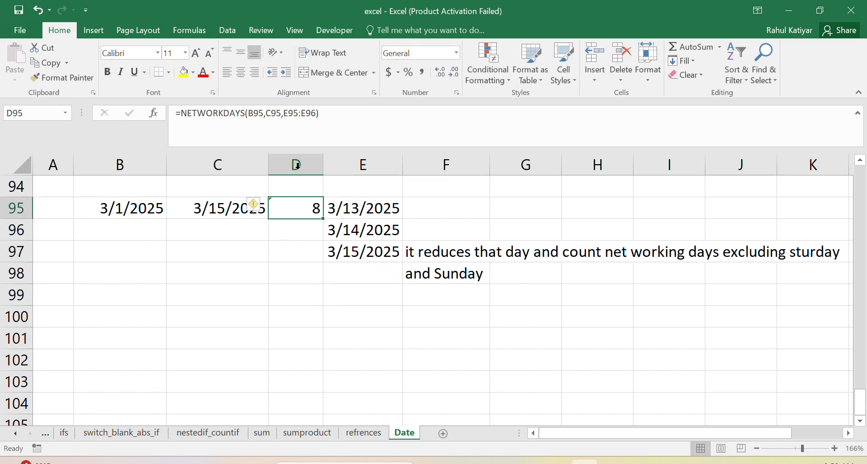
left_click(317, 113)
key("BackSpace")
type("7")
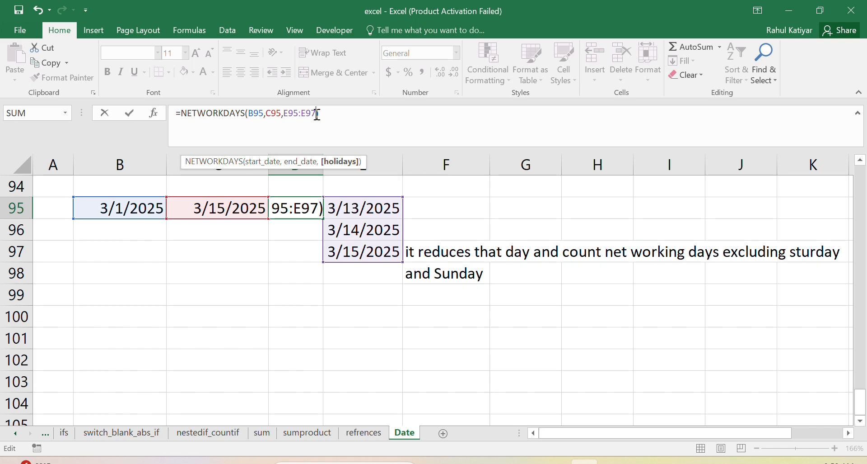
key("Return")
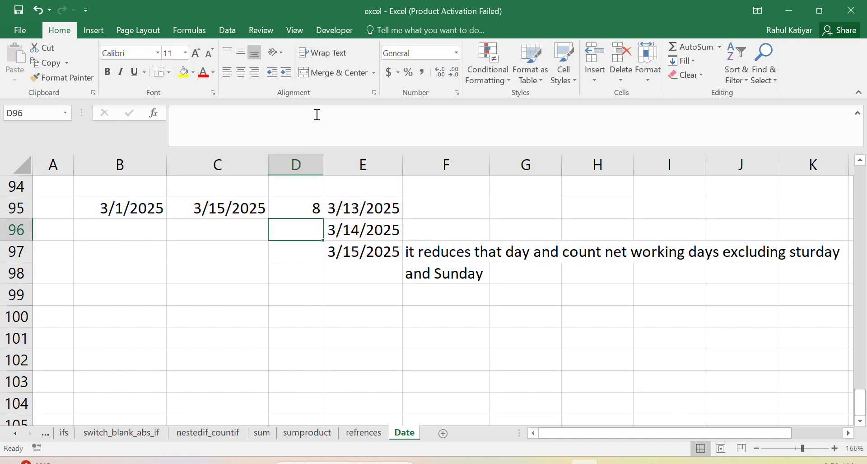
left_click(305, 210)
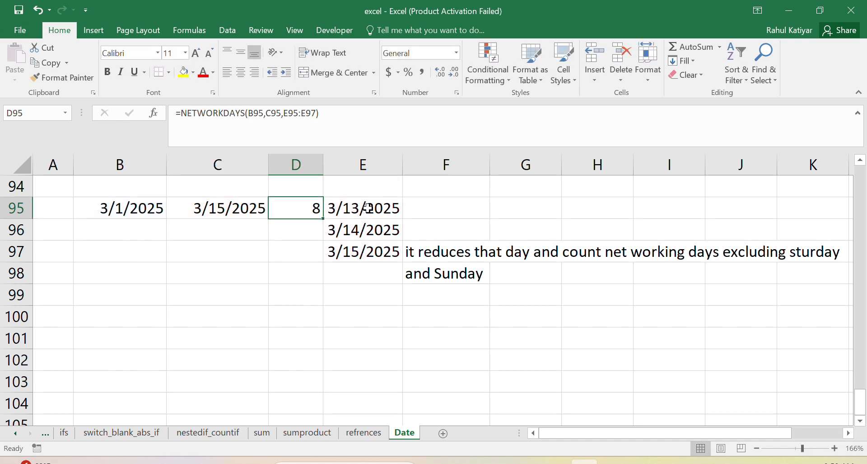
left_click(349, 248)
Set the holidays range of the NETWORKDAYS formula in D95 back to E95:E96.
left_click(296, 206)
left_click(315, 113)
key("BackSpace")
type("6")
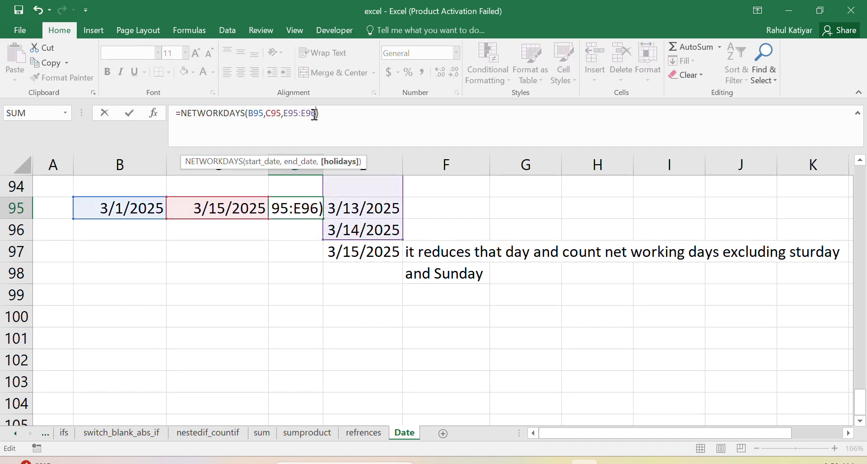
key("Return")
Ignore the omitted-adjacent-cells error on D95, and review the holiday dates in E95:E97 against the formula.
left_click(273, 206)
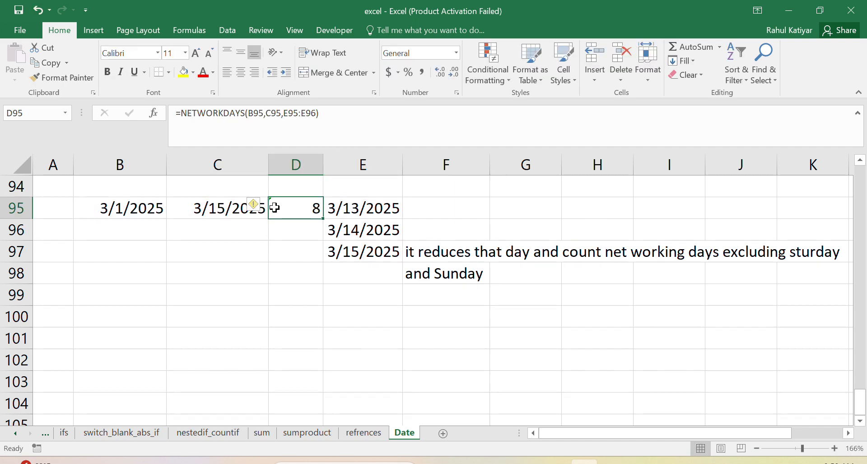
left_click(256, 204)
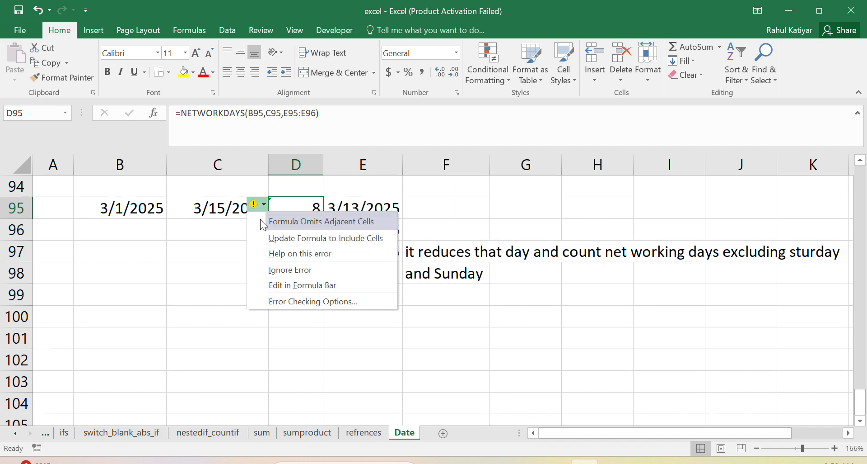
left_click(283, 269)
left_click(372, 252)
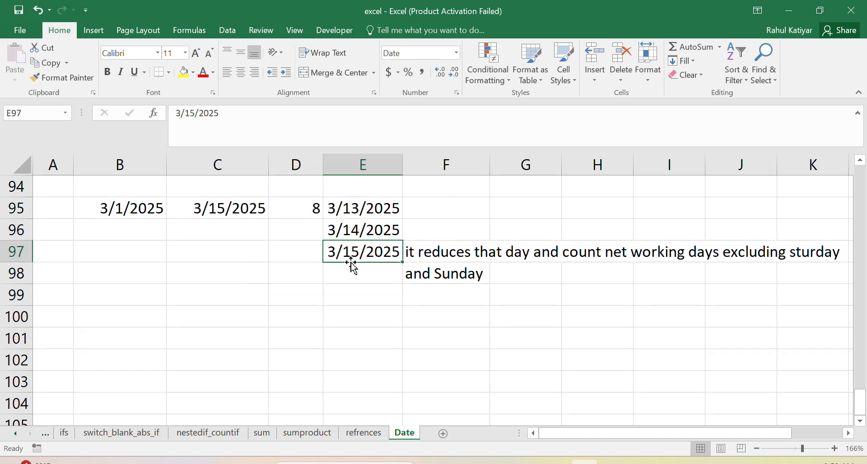
left_click(360, 202)
left_click(358, 229)
left_click(356, 247)
left_click(309, 204)
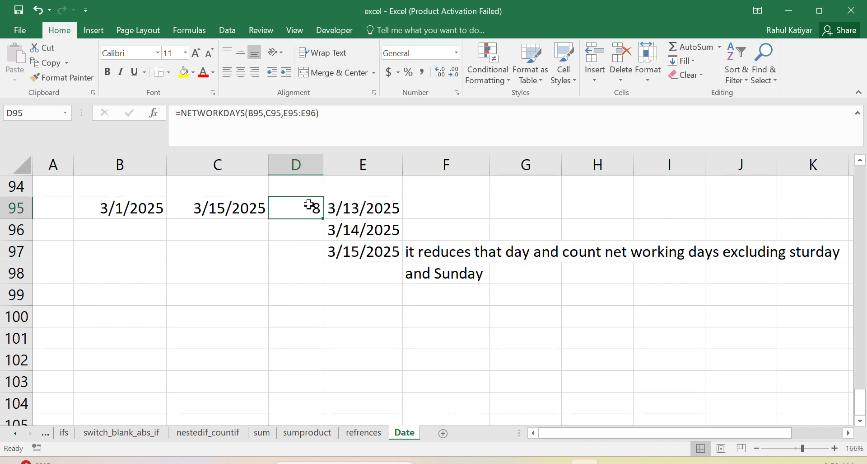
Extend the holidays range of the NETWORKDAYS formula in D95 to E95:E97 and check it against the date in E97.
double_click(309, 204)
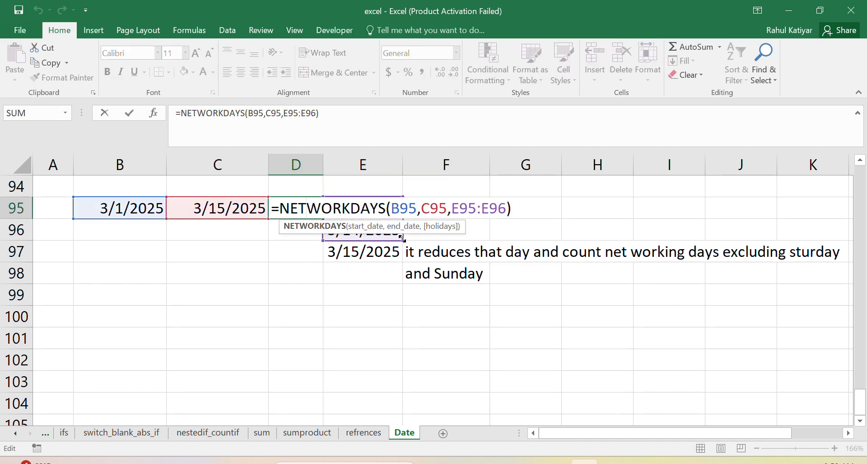
left_click_drag(403, 238, 401, 258)
key("Return")
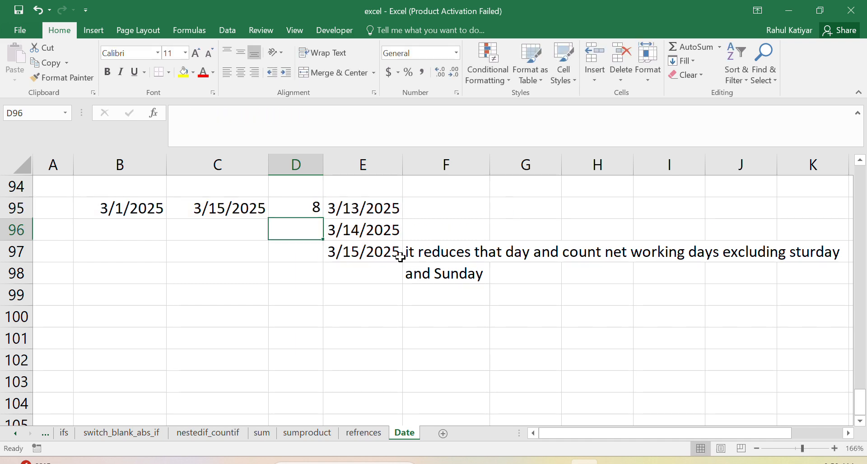
left_click(297, 210)
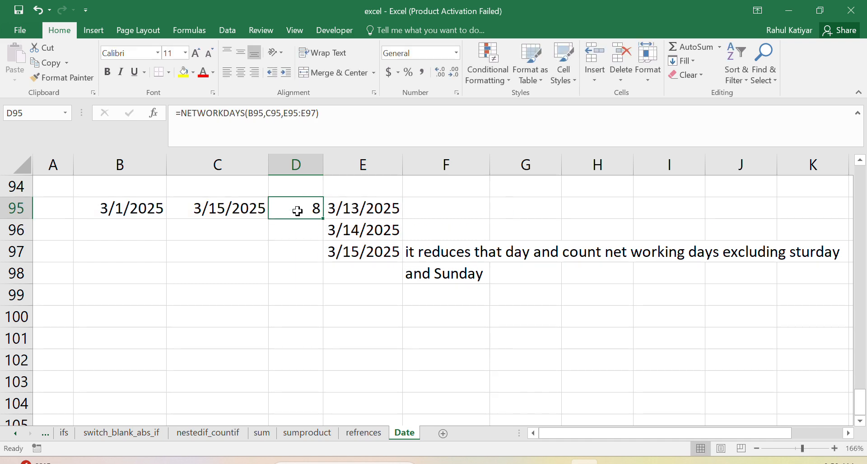
left_click(365, 255)
Add the note "last day is excluded as you see" in F99.
left_click(443, 294)
type("I")
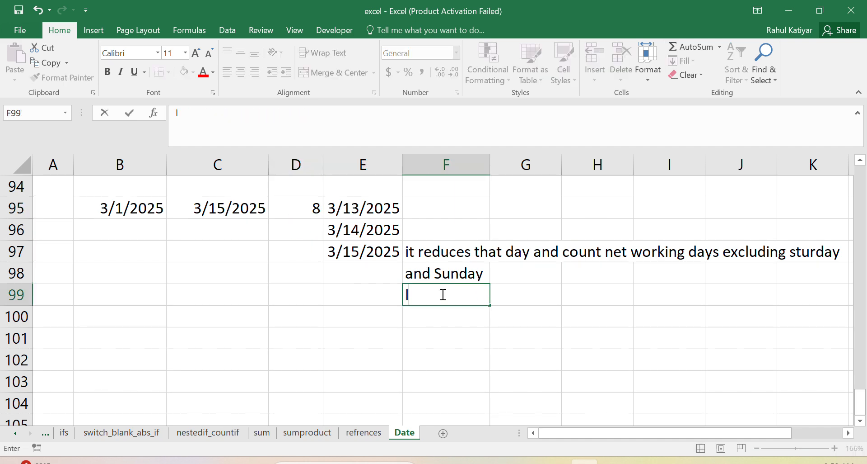
type("ast day i")
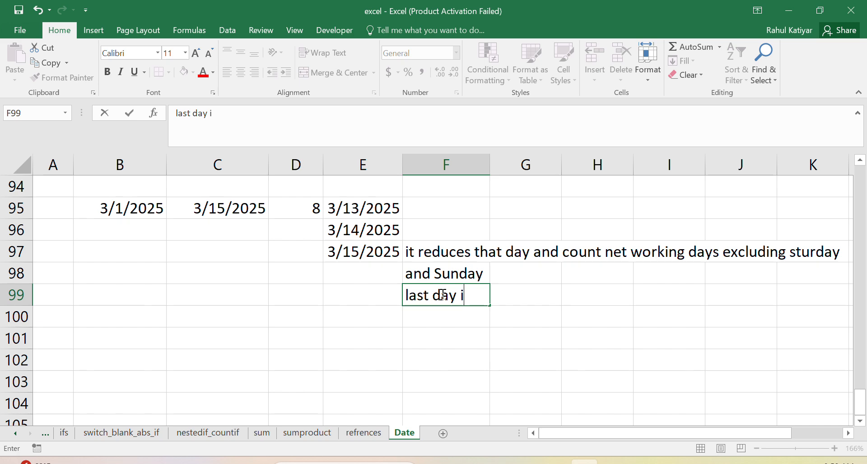
type("s excluded as")
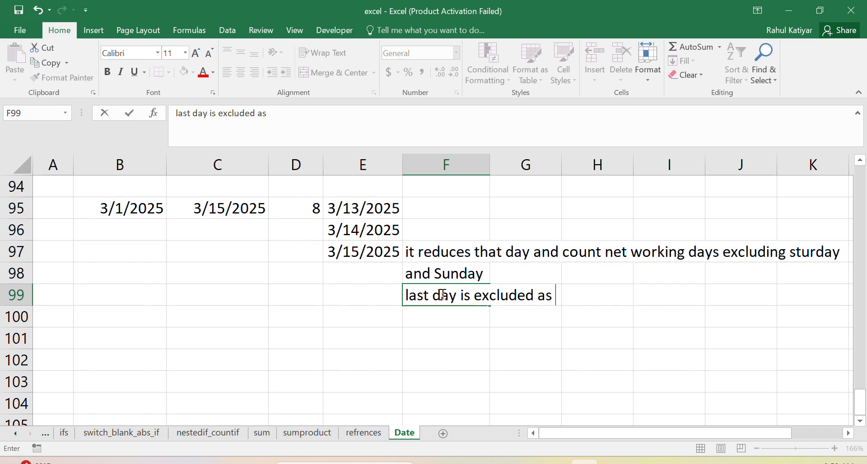
type(" you see")
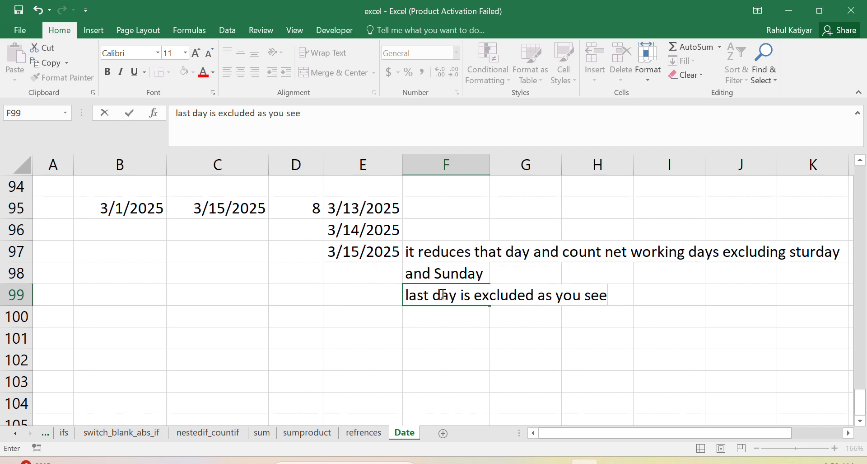
key("Return")
Add the note "any query pls comment" in F100.
type("any ")
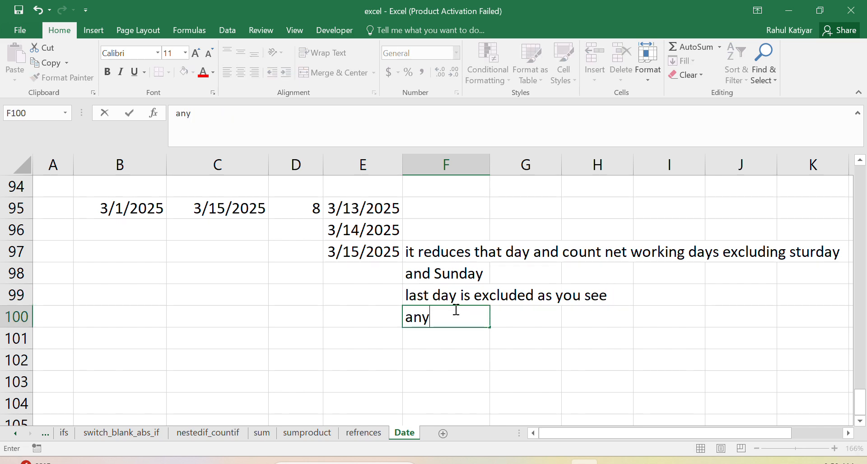
type("query pls comment")
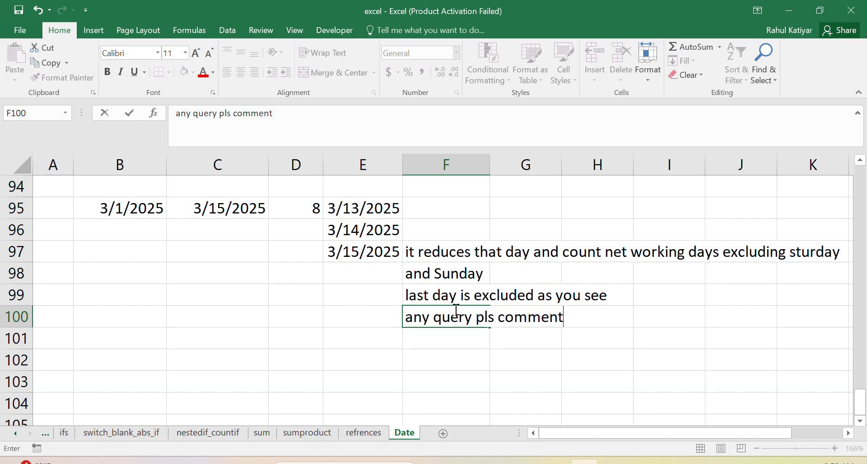
left_click(472, 361)
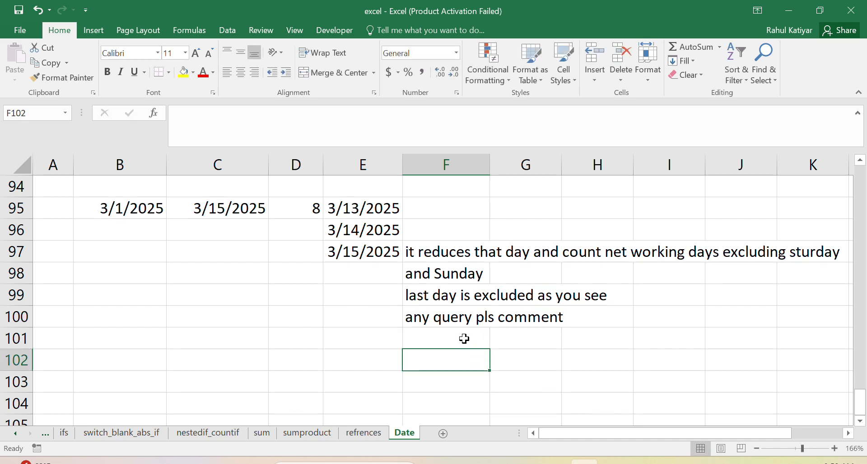
Copy the holiday date from E95 into E94 and change the copy to 3/12/2025.
left_click(348, 187)
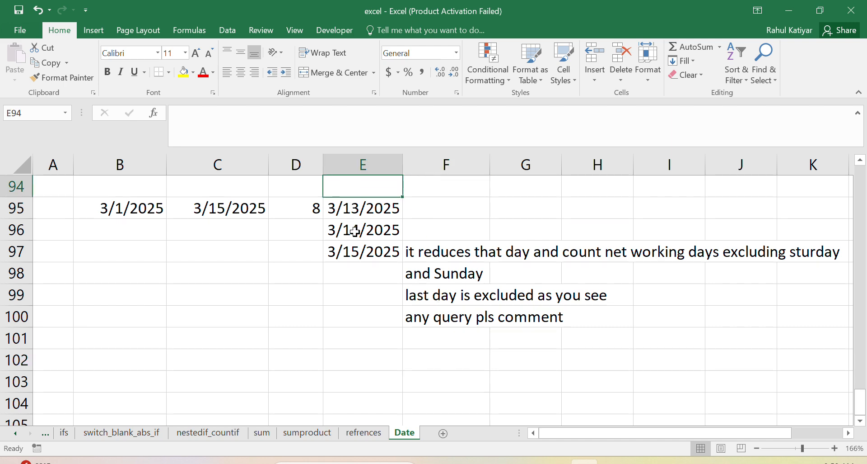
left_click(363, 208)
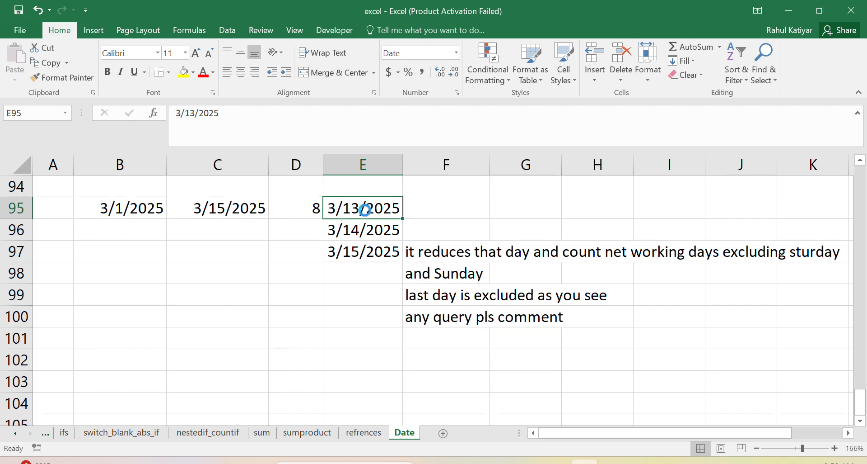
key("ctrl+c")
left_click(362, 188)
key("ctrl+v")
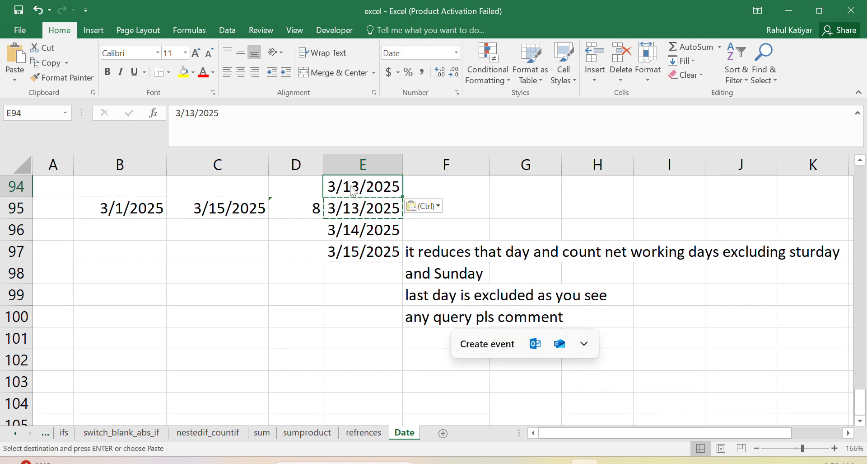
key("Escape")
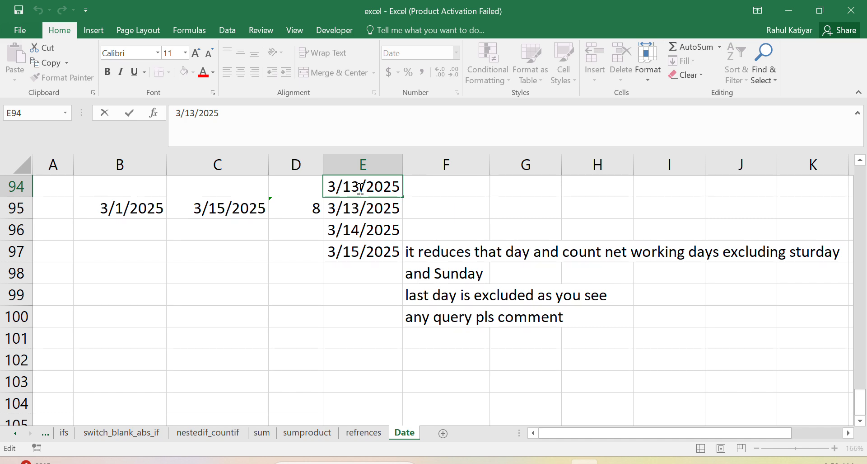
key("ctrl+z")
left_click(369, 275)
Change the holidays range of the NETWORKDAYS formula in D95 to E94:E97 and check the result.
left_click(303, 213)
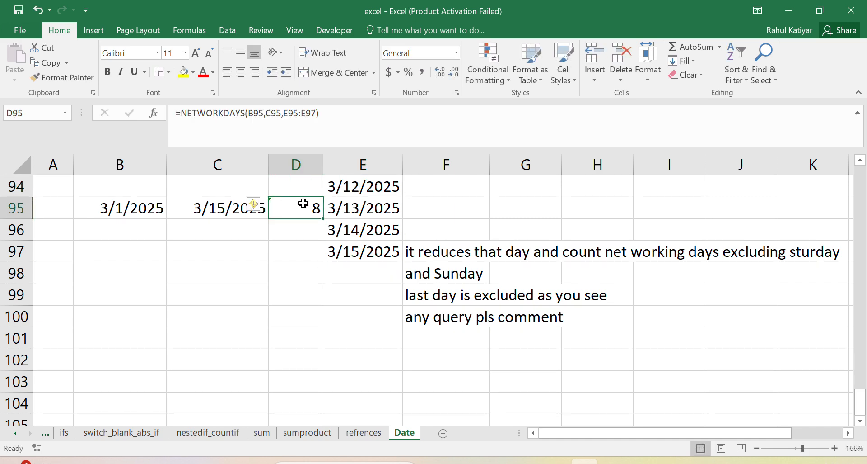
left_click(297, 114)
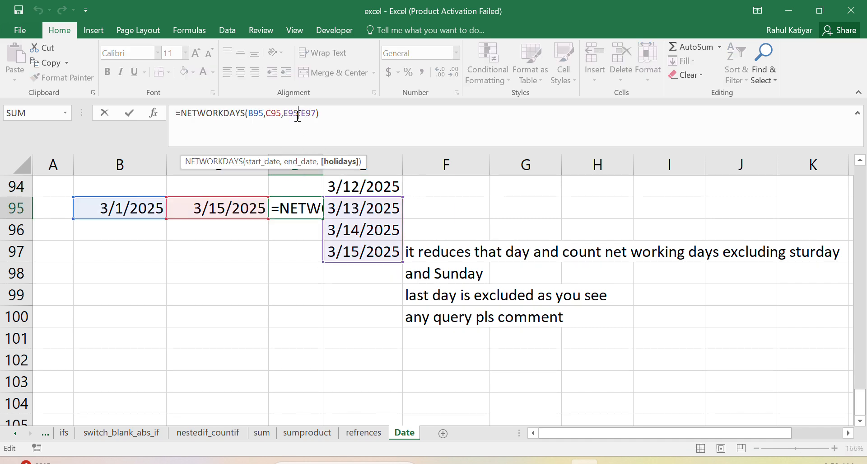
key("BackSpace")
type("4")
key("Return")
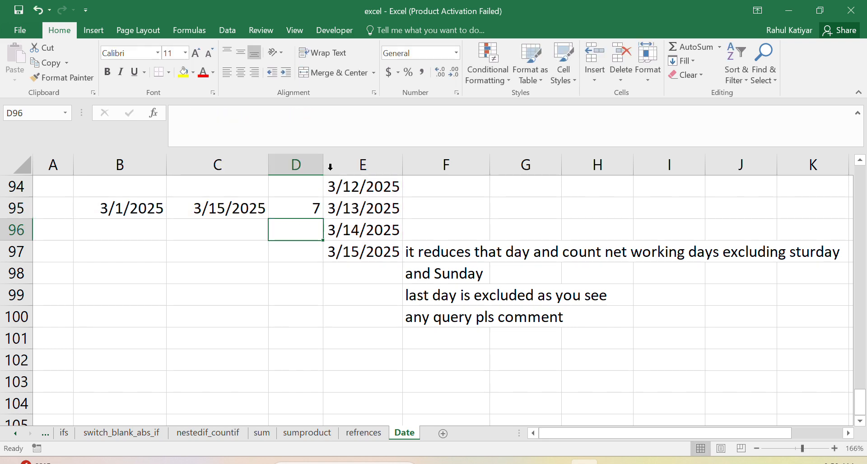
left_click(311, 207)
Write the closing note "thanks for watching" in F101.
left_click(449, 332)
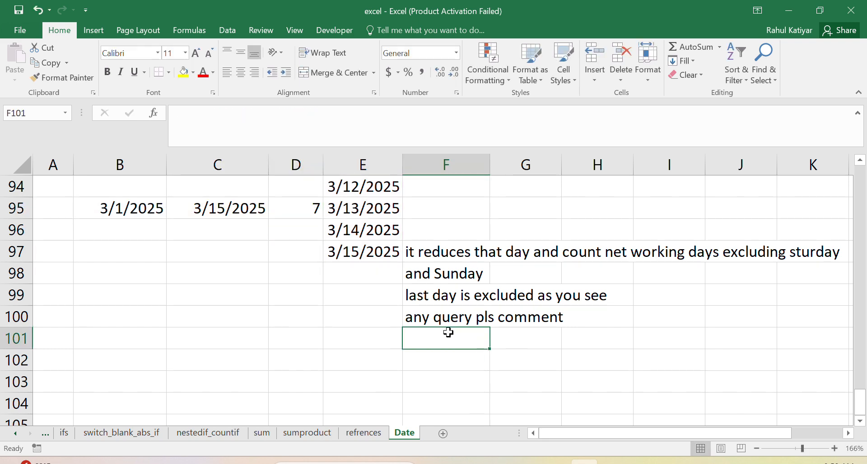
type("thanks")
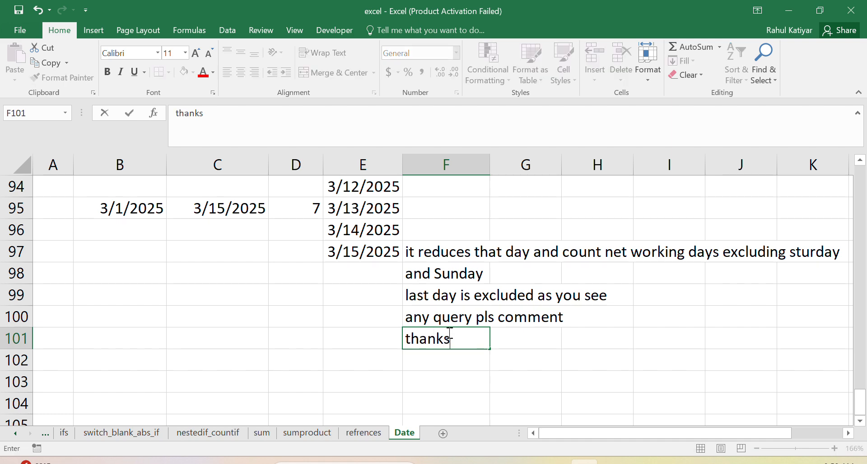
type(" for watch")
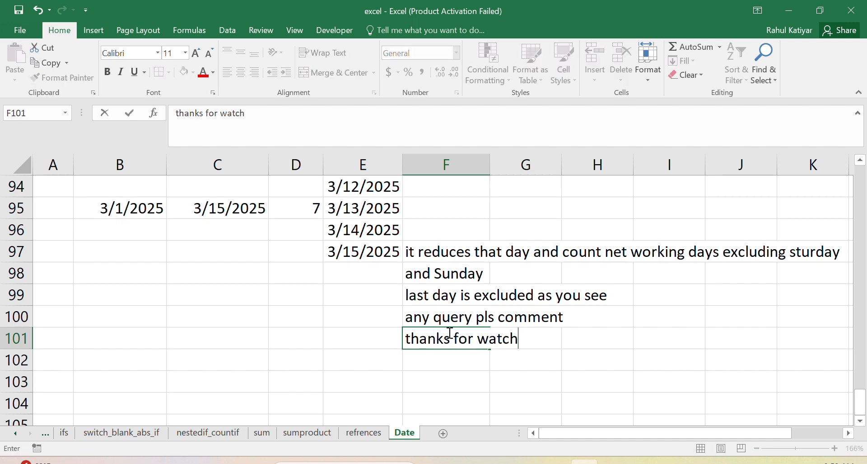
type("ing")
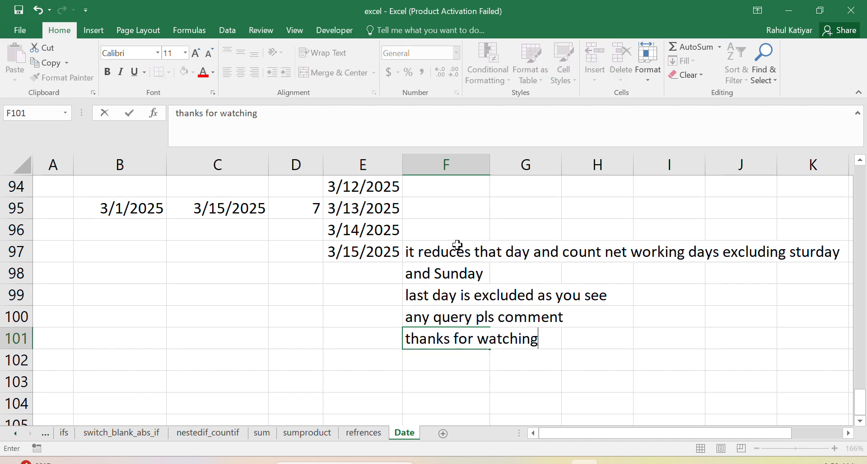